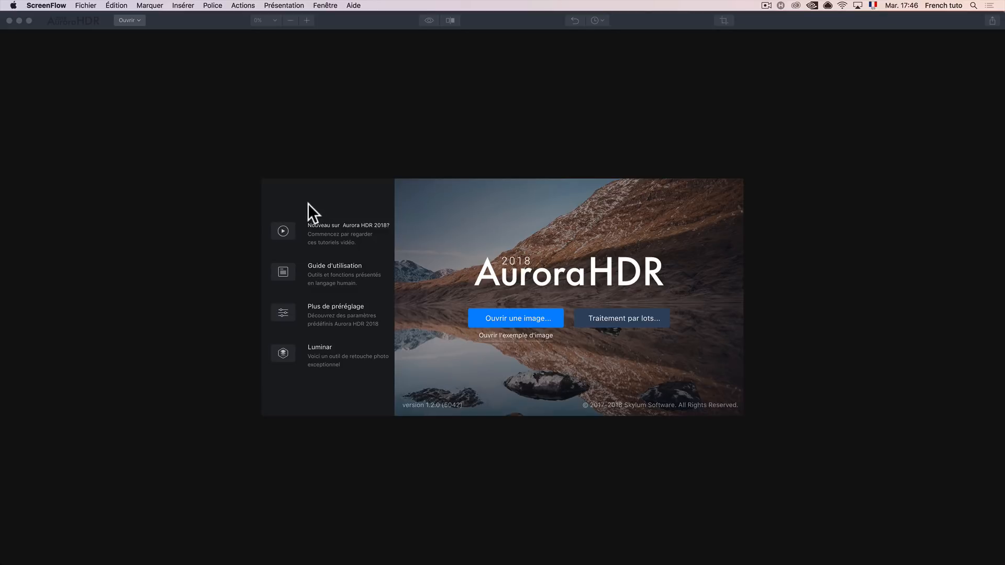
# - Browse to the AURORA MASTERCLASS folder in the open-image dialog and display its files as thumbnails
pyautogui.click(507, 316)
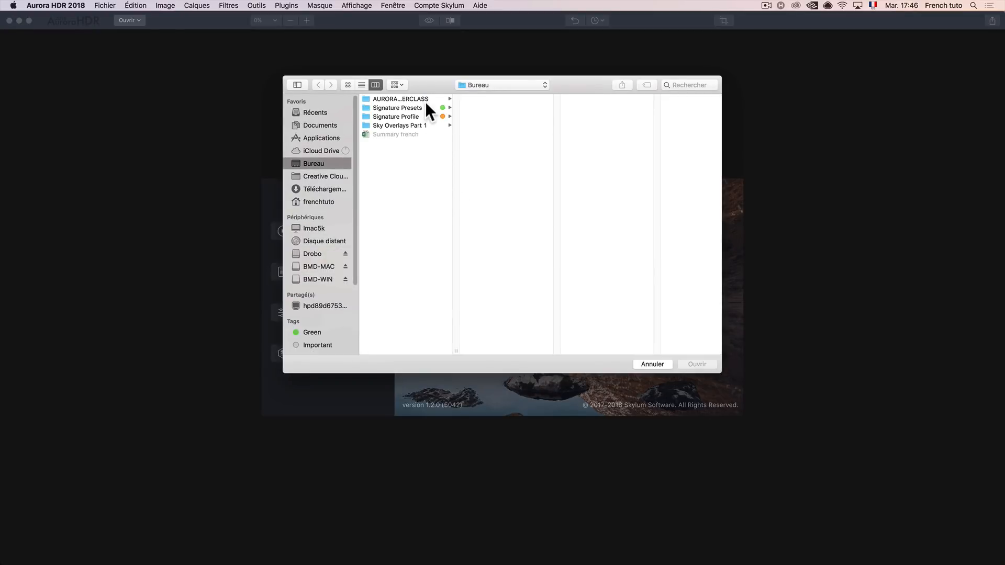
pyautogui.click(425, 99)
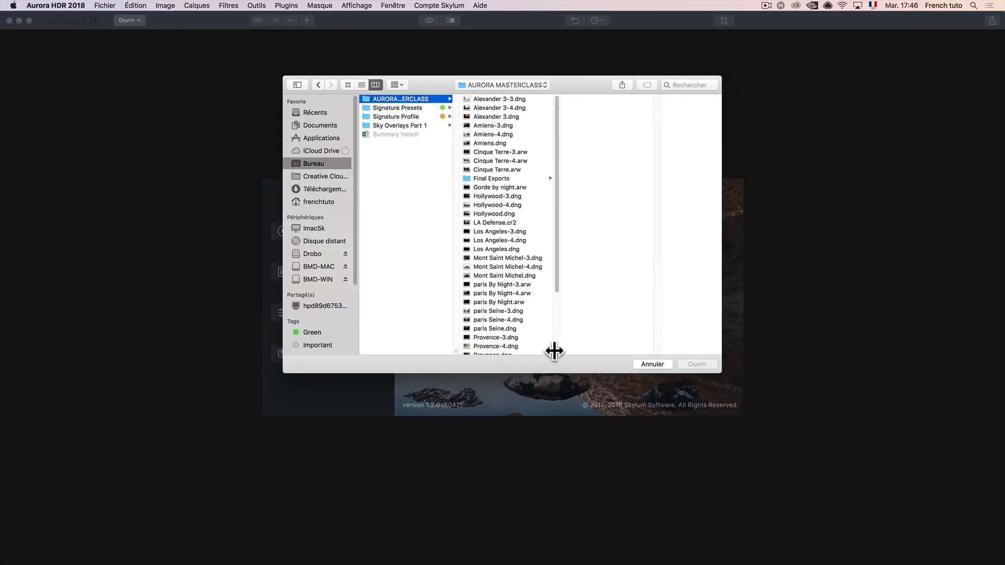
pyautogui.moveTo(554, 351); pyautogui.dragTo(631, 347)
pyautogui.click(349, 84)
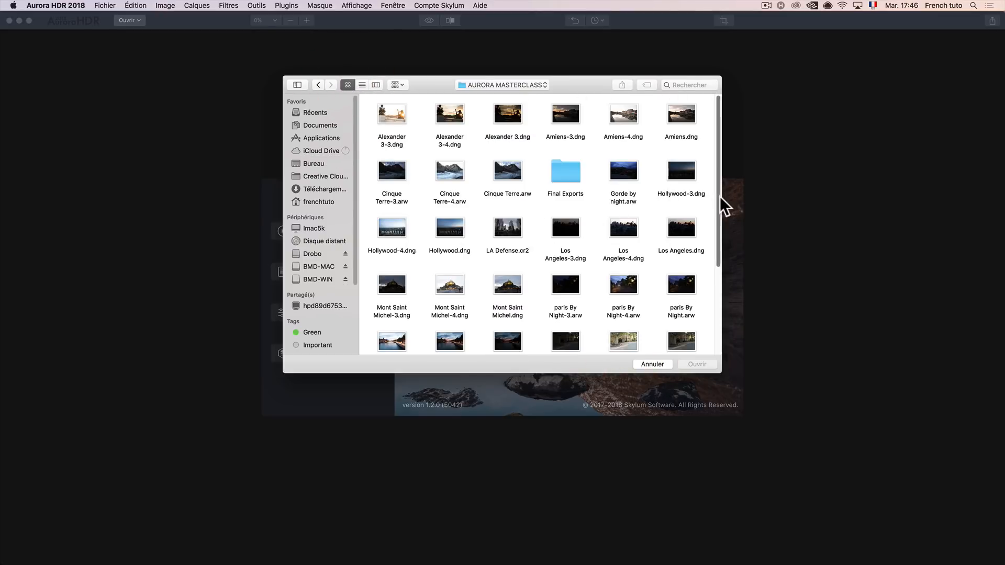
pyautogui.moveTo(718, 201); pyautogui.dragTo(717, 281)
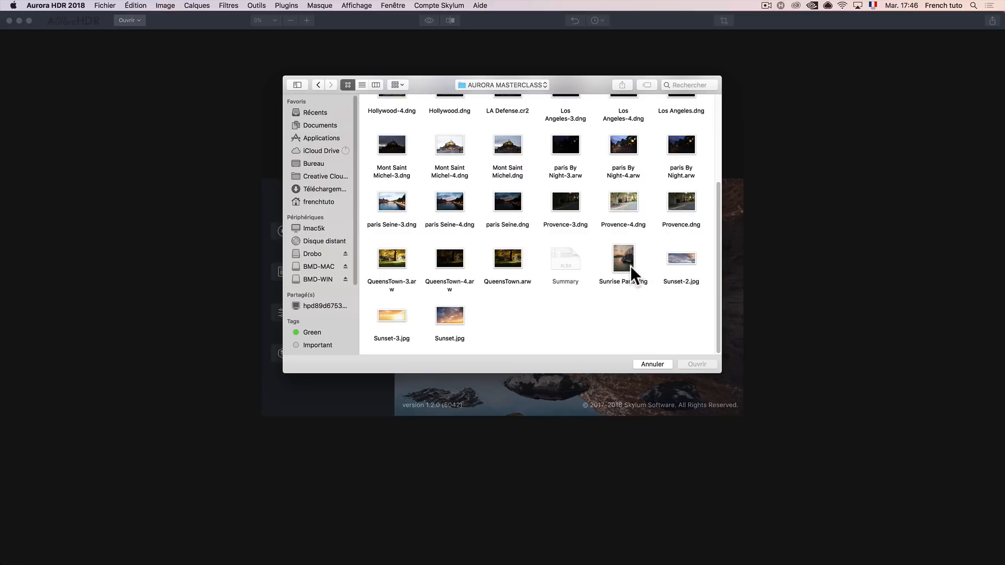
# - Load Provence.dng, Provence-4.dng and Provence-3.dng together and create an HDR image from them with Alignement enabled
pyautogui.click(676, 202)
pyautogui.keyDown('shift'); pyautogui.click(617, 199); pyautogui.keyUp('shift')
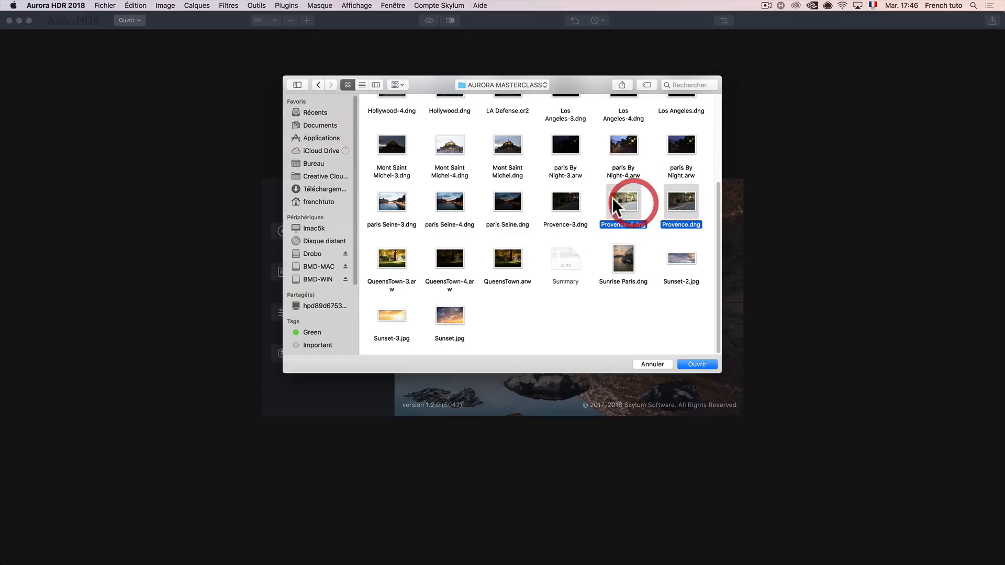
pyautogui.keyDown('shift'); pyautogui.click(570, 201); pyautogui.keyUp('shift')
pyautogui.click(705, 364)
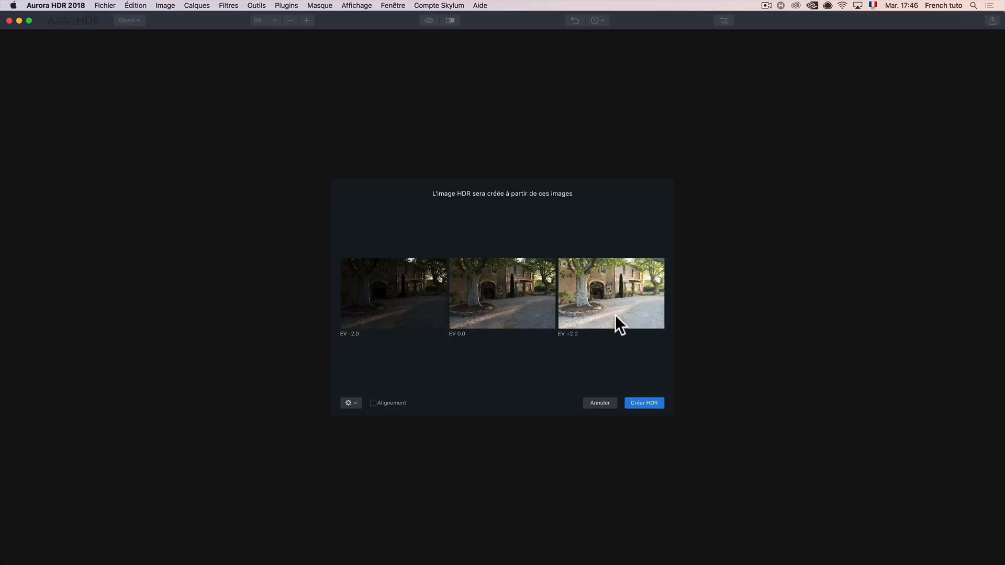
pyautogui.click(375, 403)
pyautogui.click(642, 402)
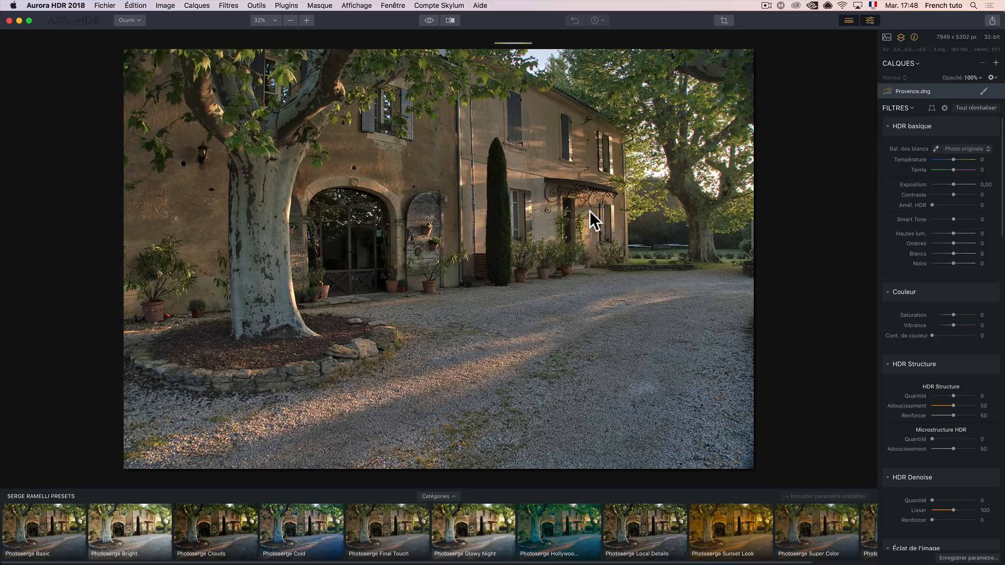
# - Switch the preset strip to the Basic category and apply the Realistic preset to the image
pyautogui.click(848, 21)
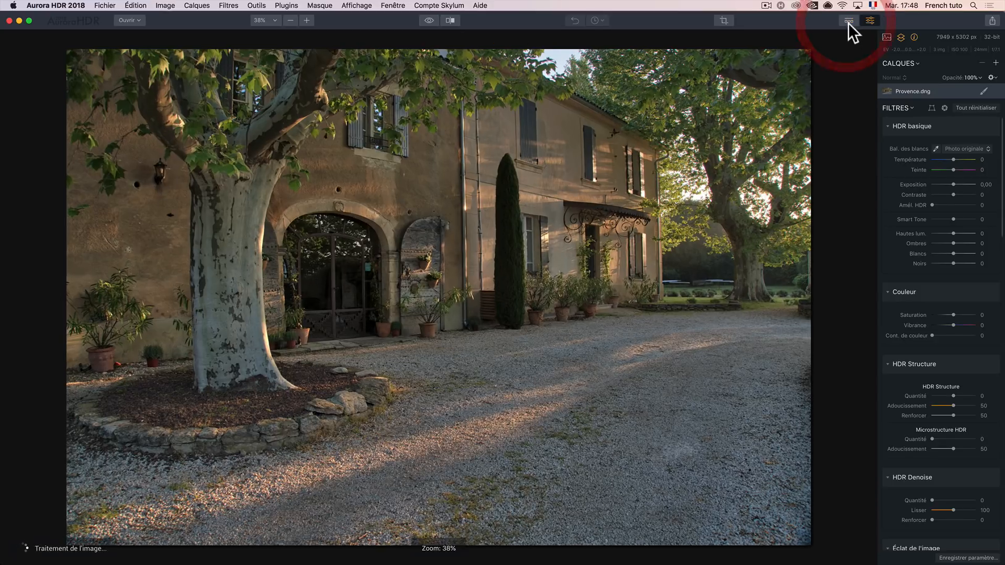
pyautogui.click(848, 21)
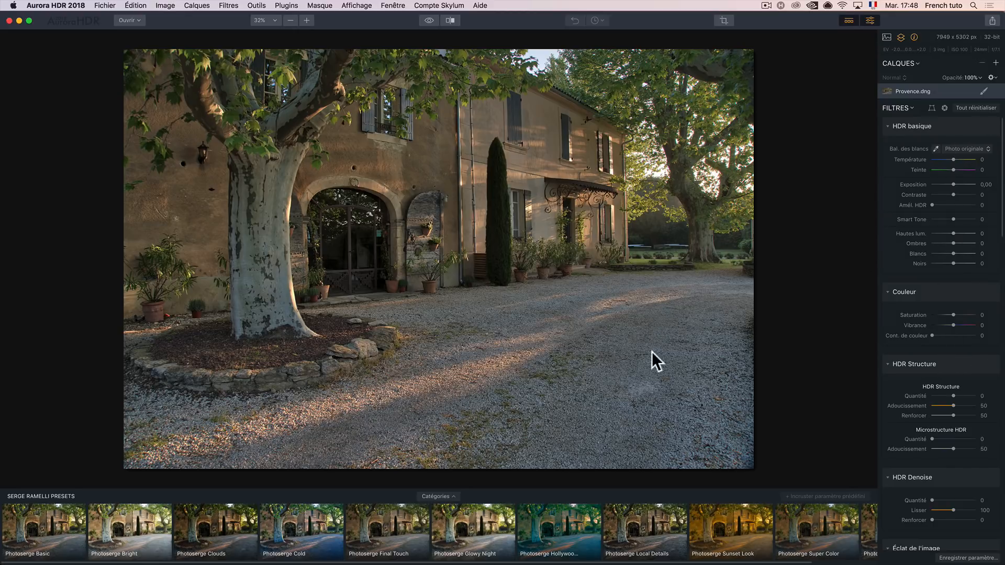
pyautogui.click(433, 494)
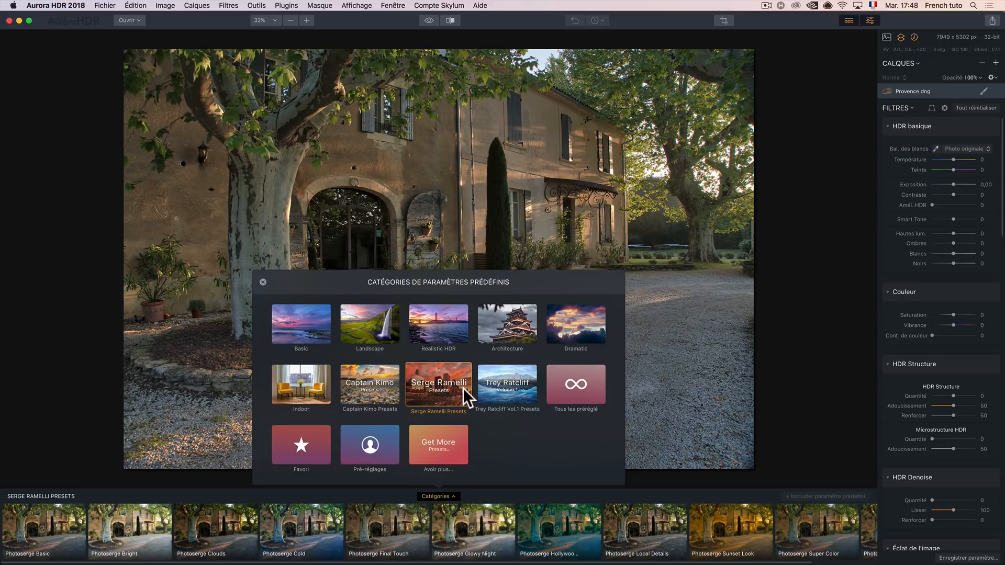
pyautogui.click(304, 330)
pyautogui.click(45, 526)
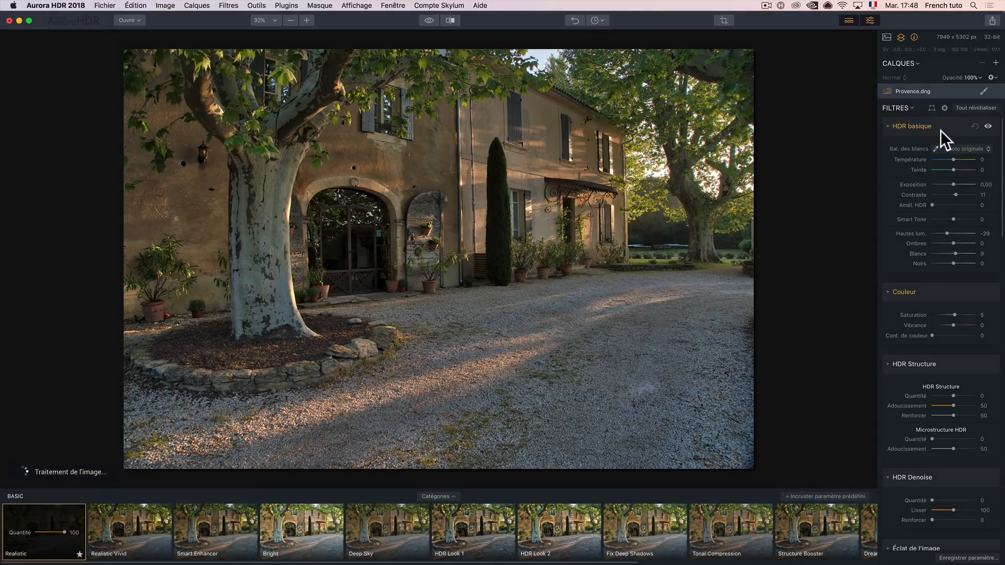
# - Look over the filter settings changed by the Realistic preset and reset all filters
pyautogui.scroll(-10, 961, 335)
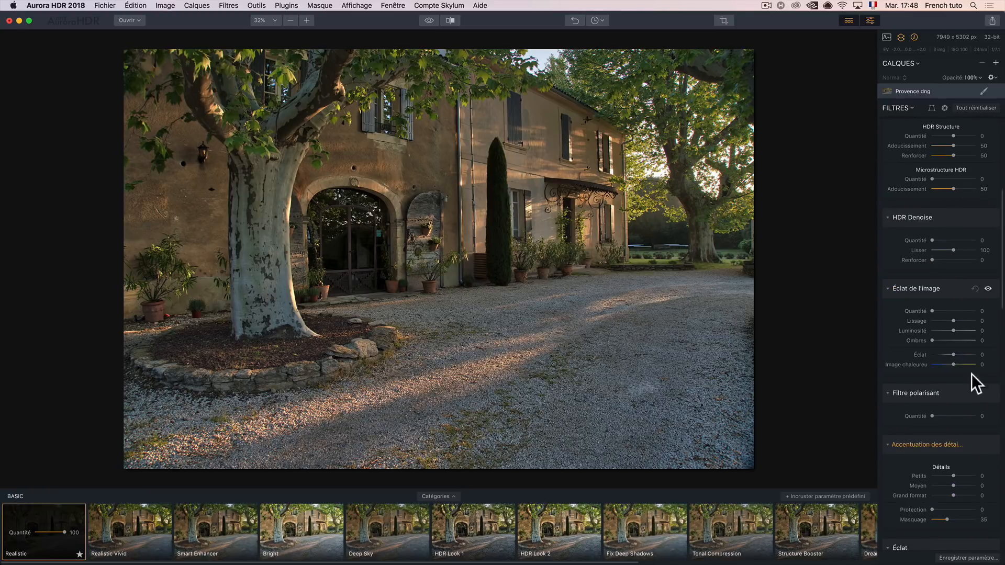
pyautogui.scroll(8, 955, 314)
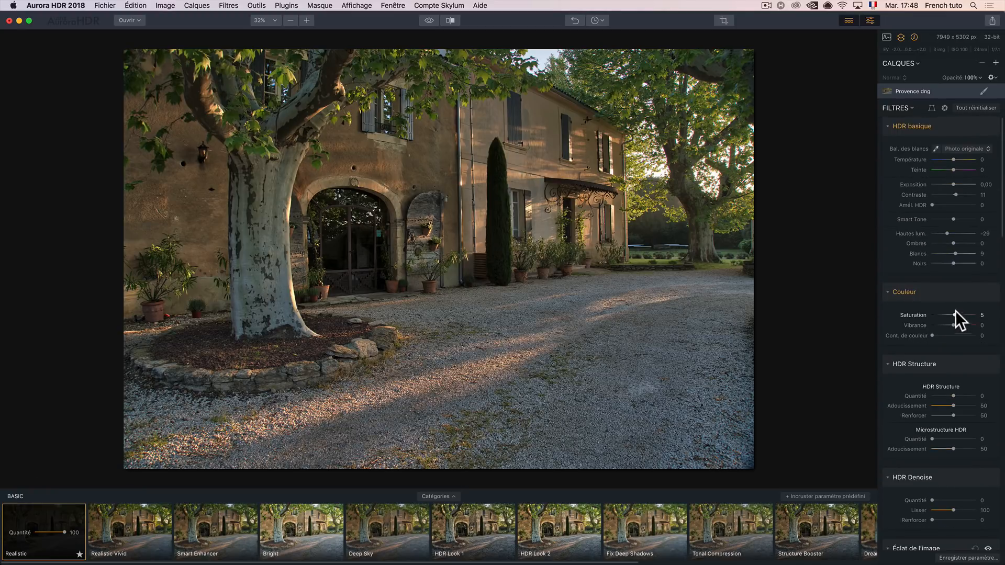
pyautogui.scroll(3, 965, 130)
pyautogui.click(975, 107)
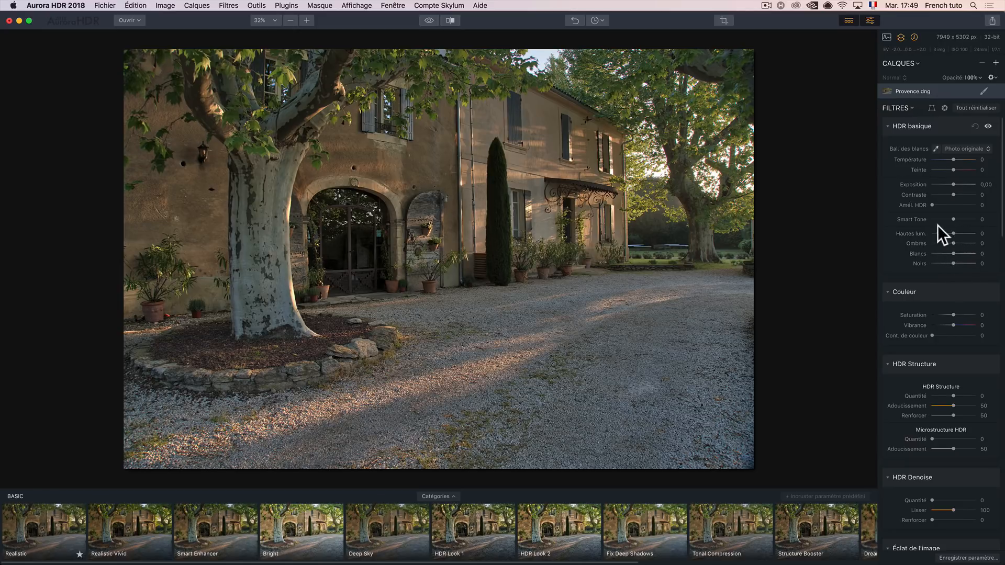
# - In HDR basique, set Hautes lum. to -50, Ombres to 59, Blancs to 41 and Noirs to -36
pyautogui.moveTo(953, 234)
pyautogui.mouseDown()
pyautogui.moveTo(927, 234)
pyautogui.moveTo(966, 243)
pyautogui.mouseUp()
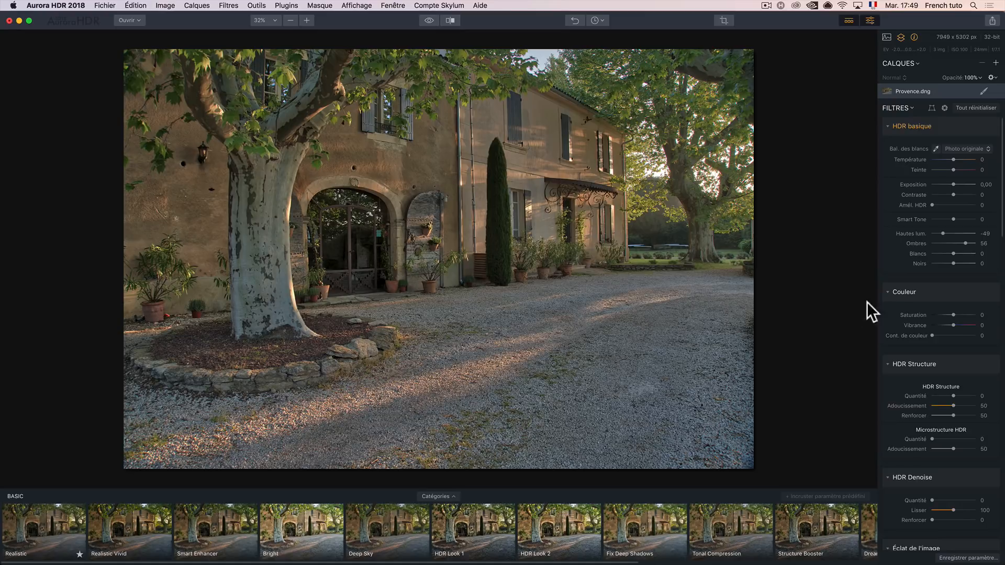
pyautogui.moveTo(952, 262); pyautogui.dragTo(945, 263)
pyautogui.moveTo(953, 254); pyautogui.dragTo(962, 253)
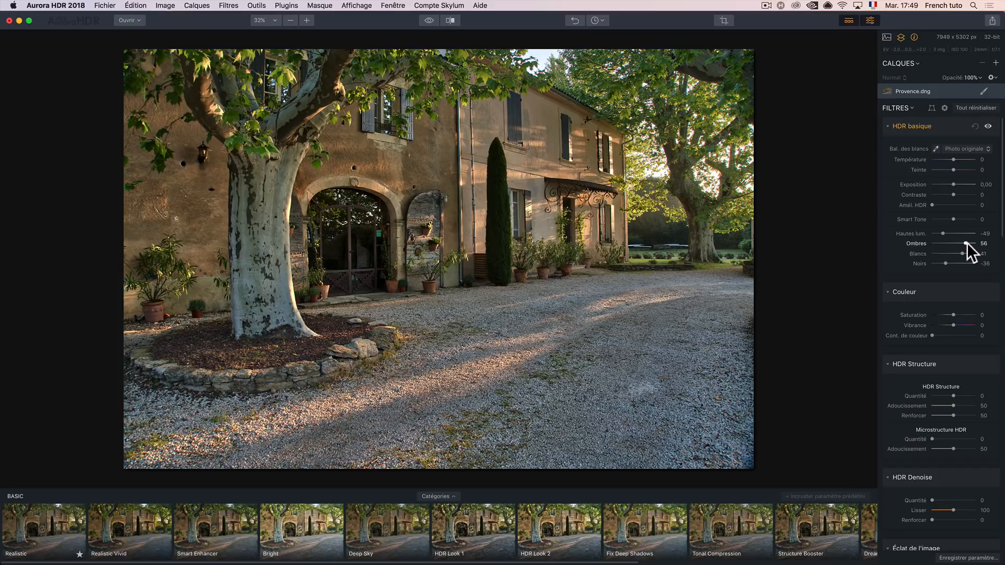
pyautogui.click(967, 243)
pyautogui.click(943, 233)
# - Using the clipping preview, set Noirs to -50 and Blancs to -11, and lower Hautes lum. to -100
pyautogui.moveTo(946, 261); pyautogui.dragTo(946, 262)
pyautogui.moveTo(944, 264); pyautogui.dragTo(941, 265)
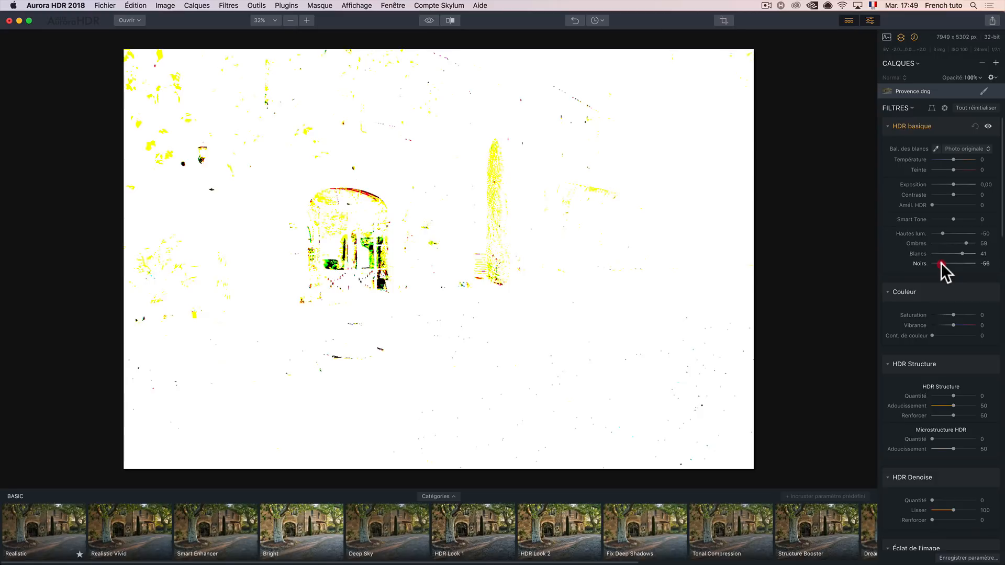
pyautogui.moveTo(940, 265); pyautogui.dragTo(942, 264)
pyautogui.moveTo(942, 264); pyautogui.dragTo(962, 254)
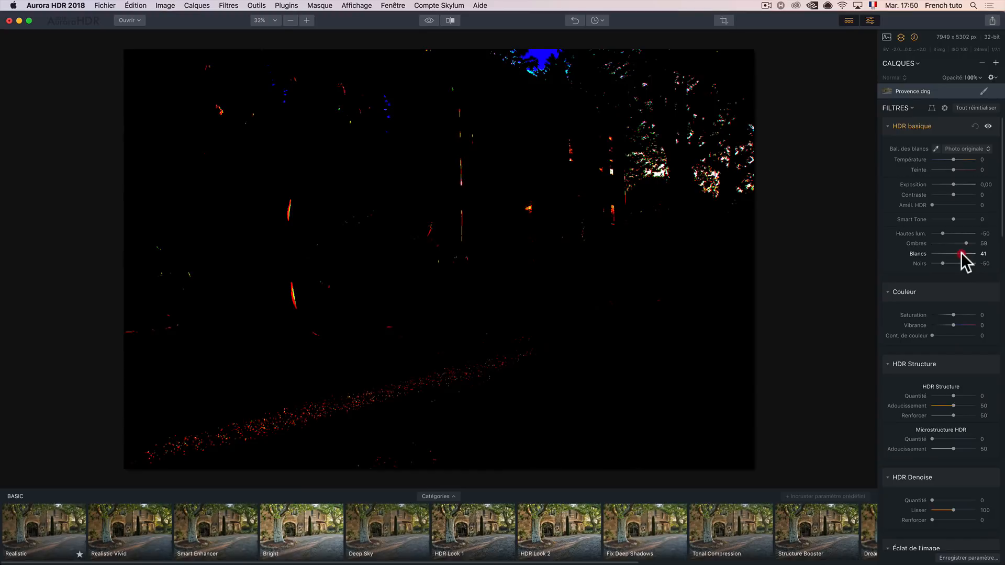
pyautogui.moveTo(961, 254); pyautogui.dragTo(952, 255)
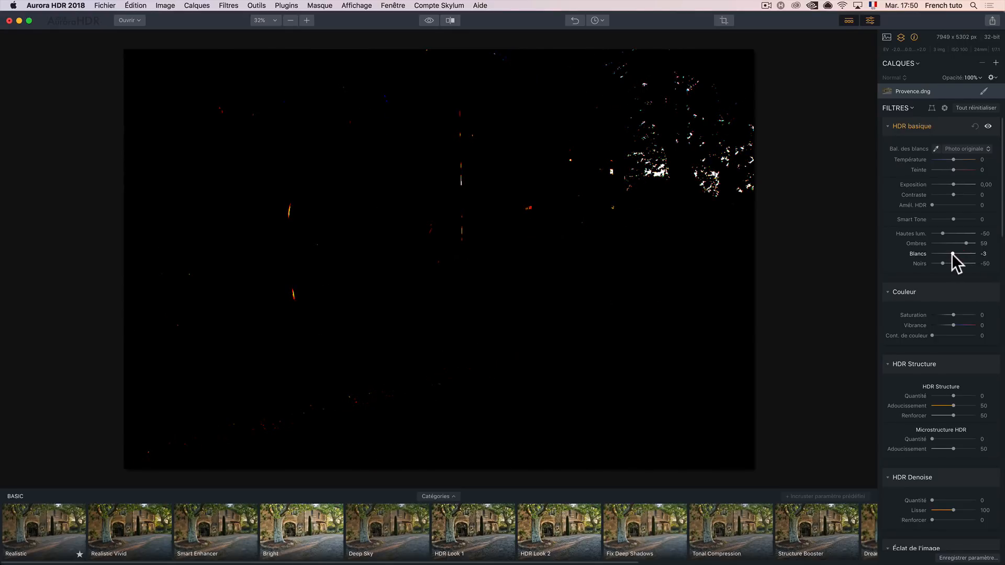
pyautogui.moveTo(949, 253); pyautogui.dragTo(926, 234)
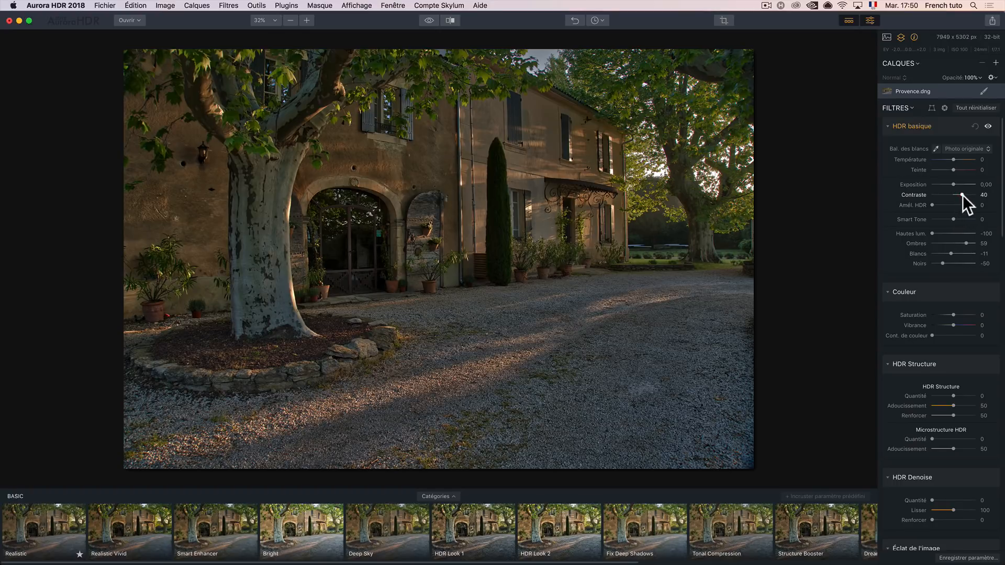
# - Set Contraste to 43 and Exposition to 0,48, and compare the result with the original image
pyautogui.moveTo(962, 195); pyautogui.dragTo(963, 196)
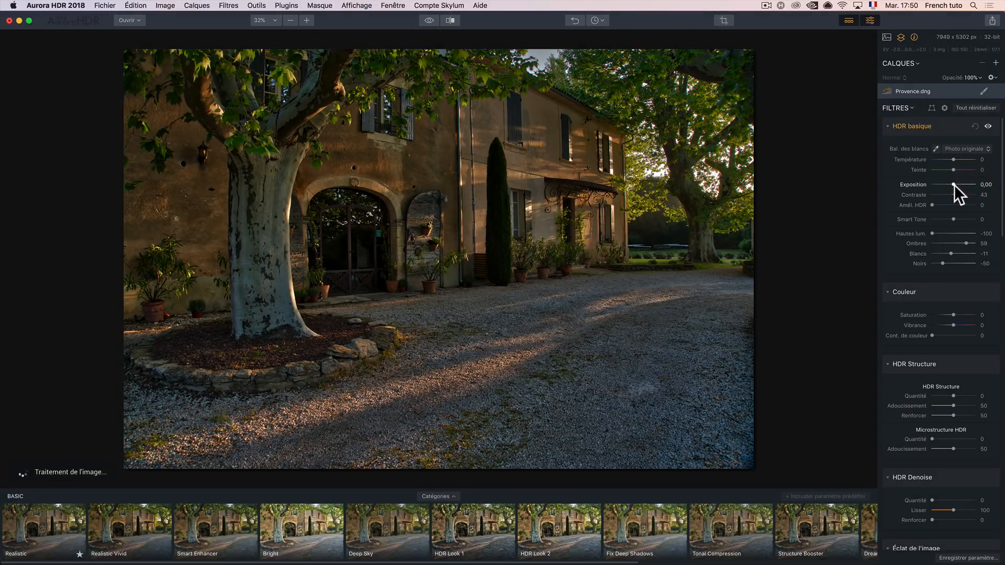
pyautogui.moveTo(953, 185); pyautogui.dragTo(956, 185)
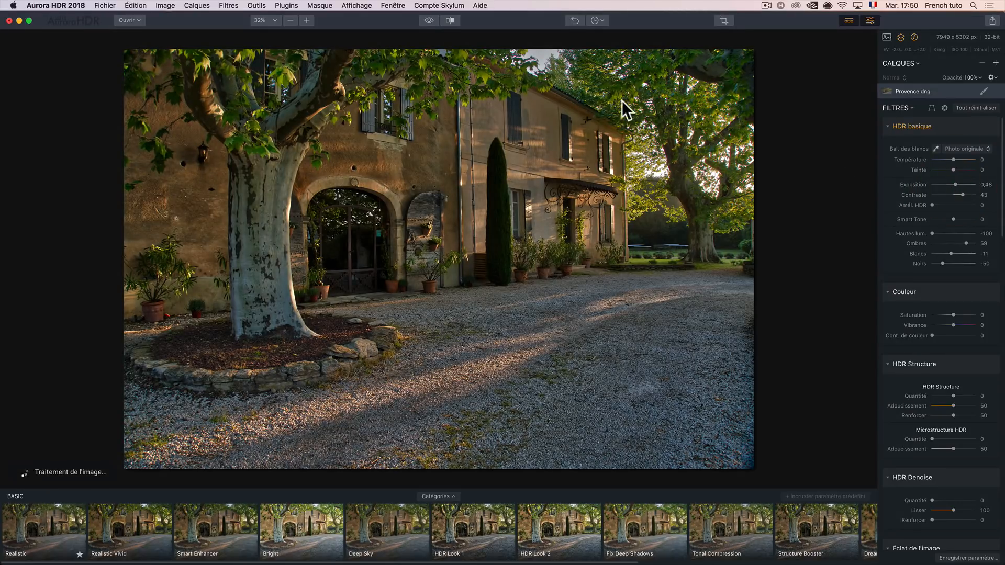
pyautogui.click(428, 20)
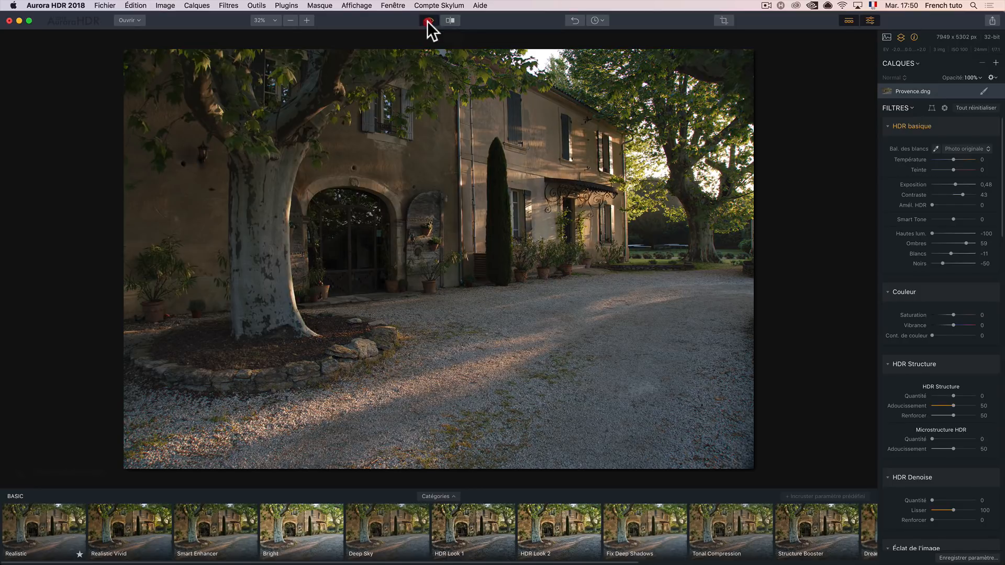
pyautogui.click(428, 20)
pyautogui.click(428, 21)
pyautogui.click(429, 21)
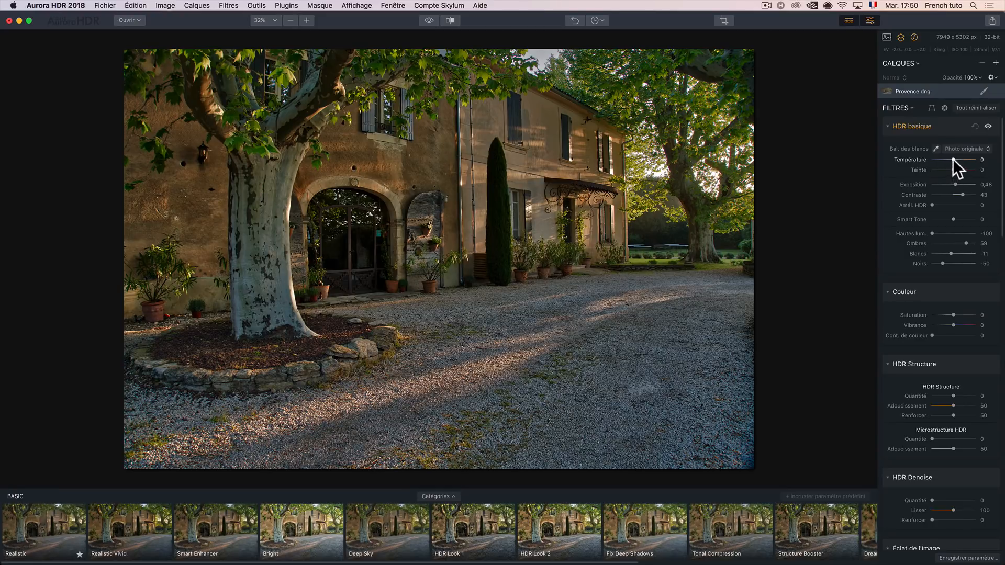
# - Warm the image with Température 10 and Teinte 12, and try Amél. HDR at 100 before returning it to 0
pyautogui.moveTo(953, 159); pyautogui.dragTo(956, 171)
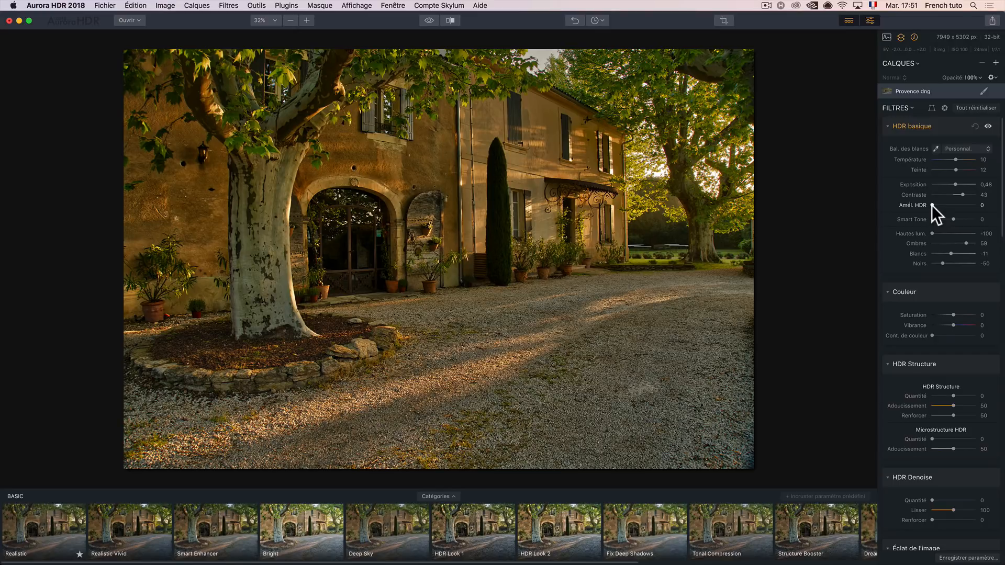
pyautogui.moveTo(937, 205); pyautogui.dragTo(989, 212)
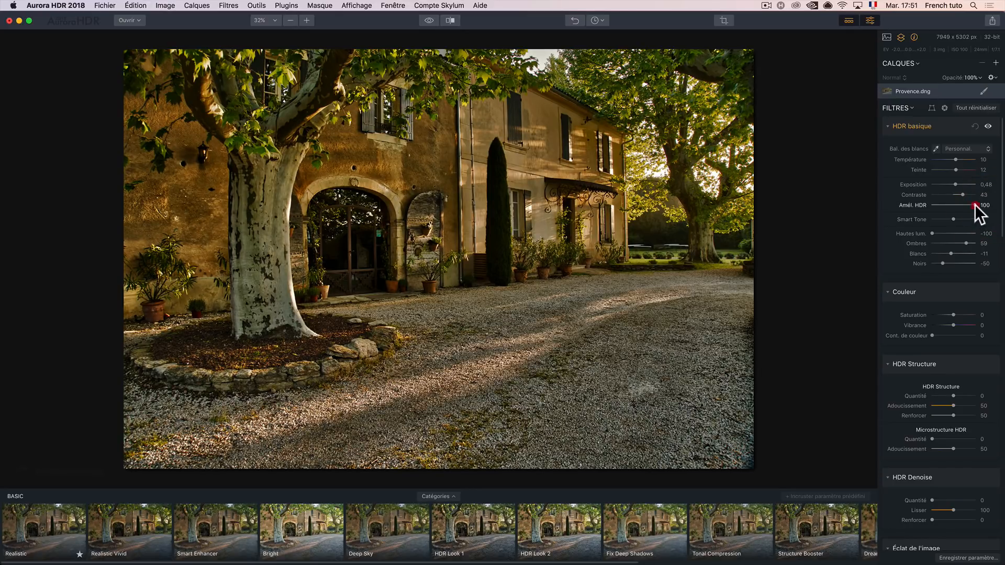
pyautogui.moveTo(974, 206); pyautogui.dragTo(927, 206)
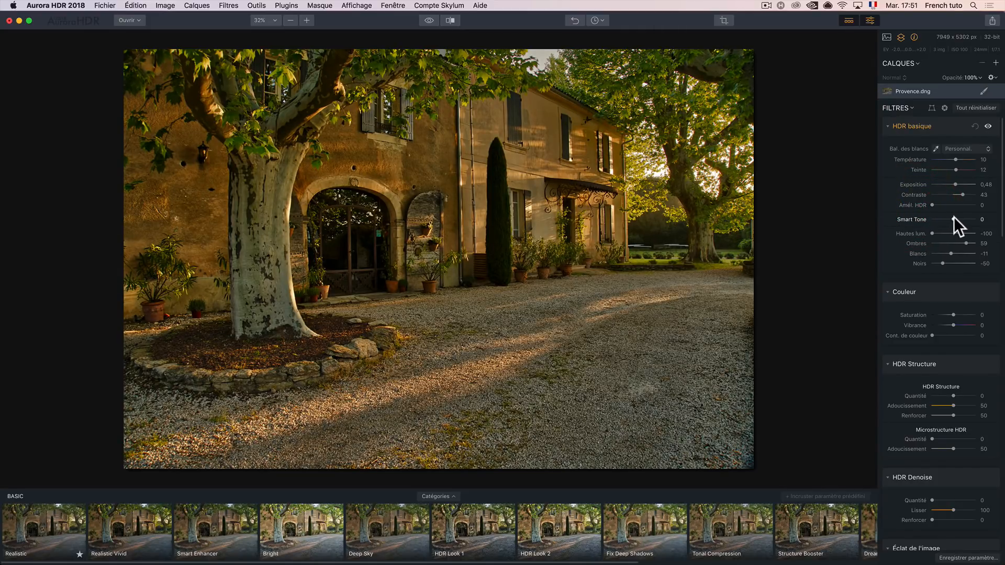
# - Set Smart Tone to 42 and Contraste to 71, and compare the image with the original
pyautogui.moveTo(958, 218)
pyautogui.mouseDown()
pyautogui.moveTo(978, 219)
pyautogui.moveTo(903, 218)
pyautogui.moveTo(963, 219)
pyautogui.mouseUp()
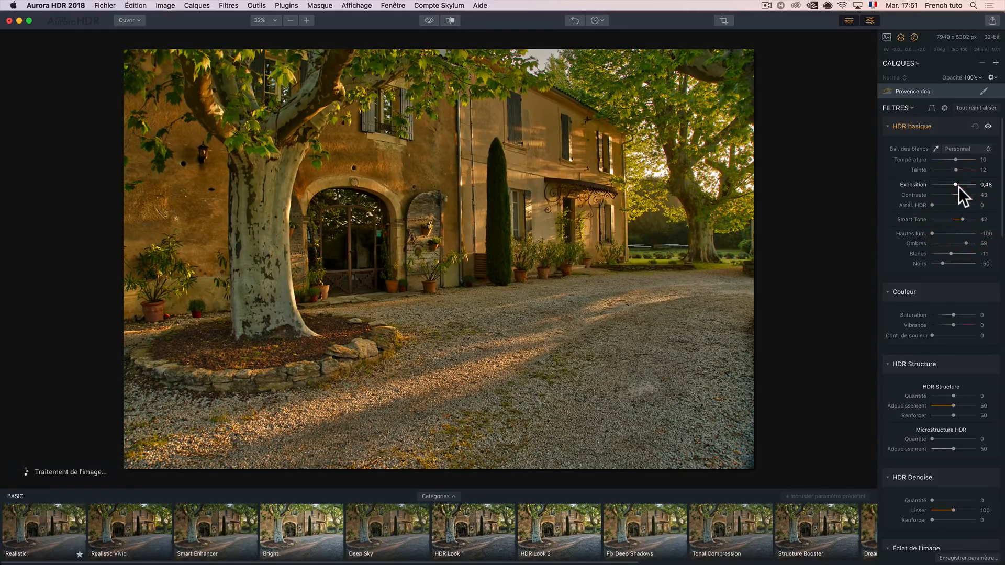
pyautogui.moveTo(962, 194); pyautogui.dragTo(968, 194)
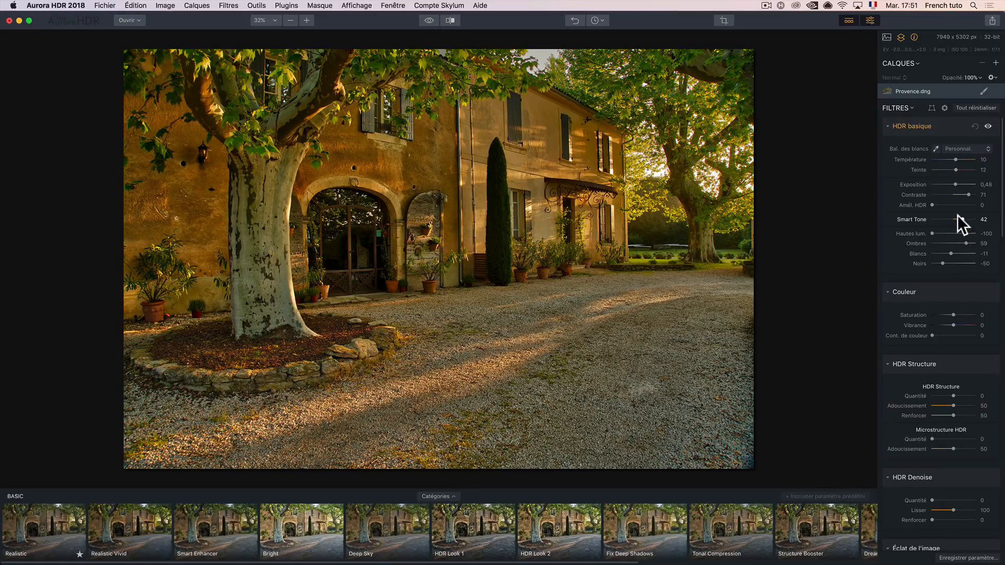
pyautogui.click(438, 23)
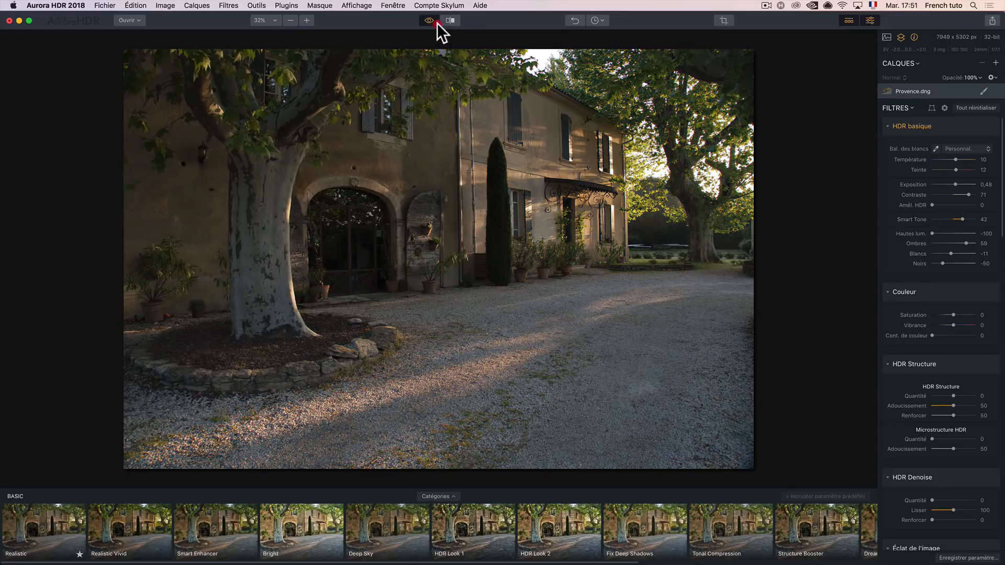
pyautogui.click(438, 23)
pyautogui.click(437, 23)
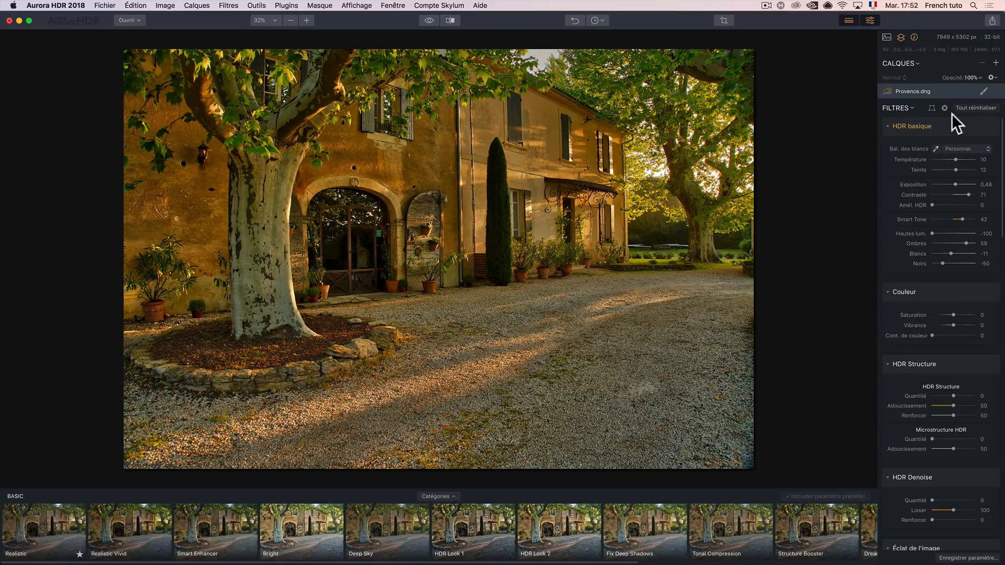
# - Try a Saturation change in the Couleur filter, return it to 0, and set Vibrance to 15
pyautogui.scroll(-3, 934, 267)
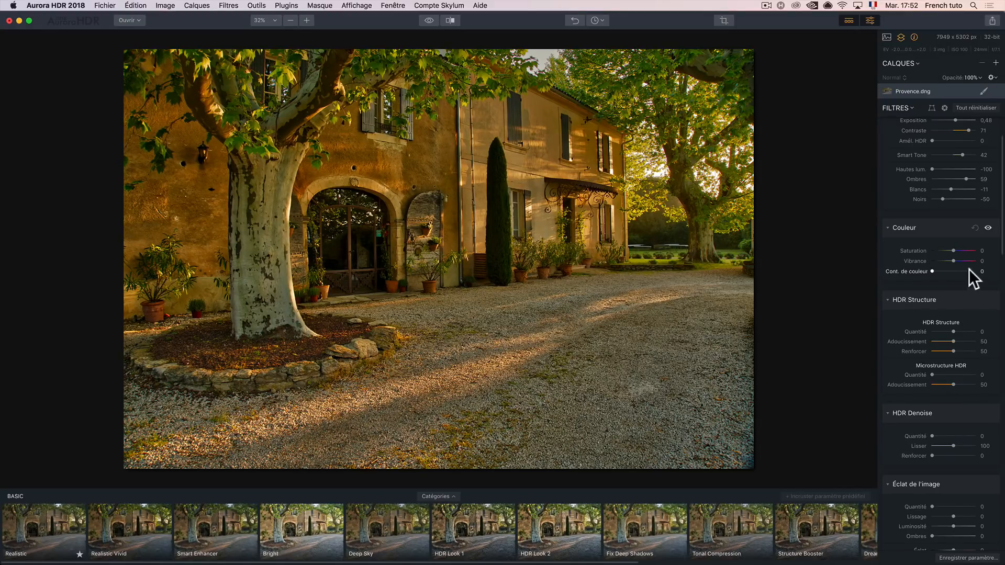
pyautogui.moveTo(954, 261); pyautogui.dragTo(955, 260)
pyautogui.click(953, 251)
pyautogui.moveTo(955, 251)
pyautogui.mouseDown()
pyautogui.moveTo(969, 252)
pyautogui.moveTo(957, 252)
pyautogui.mouseUp()
pyautogui.click(953, 256)
pyautogui.moveTo(960, 260); pyautogui.dragTo(961, 260)
pyautogui.click(957, 260)
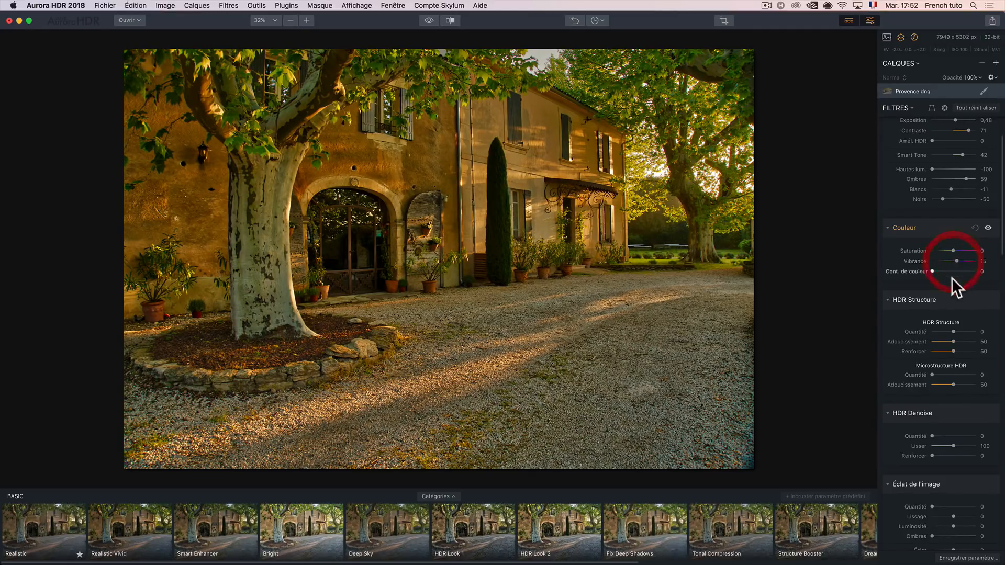
# - Set the HDR Structure Quantité to 2
pyautogui.scroll(-2, 948, 291)
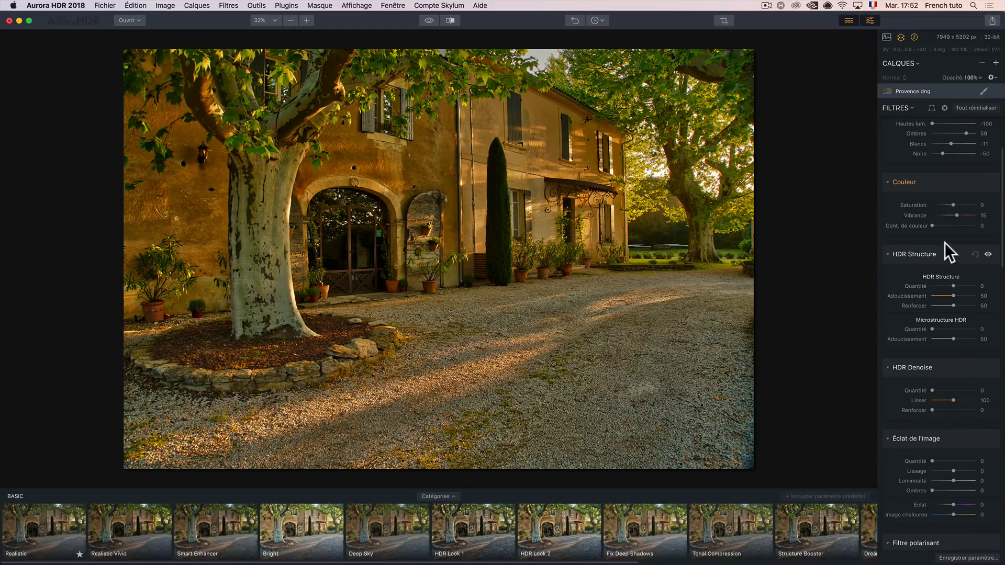
pyautogui.scroll(-1, 927, 313)
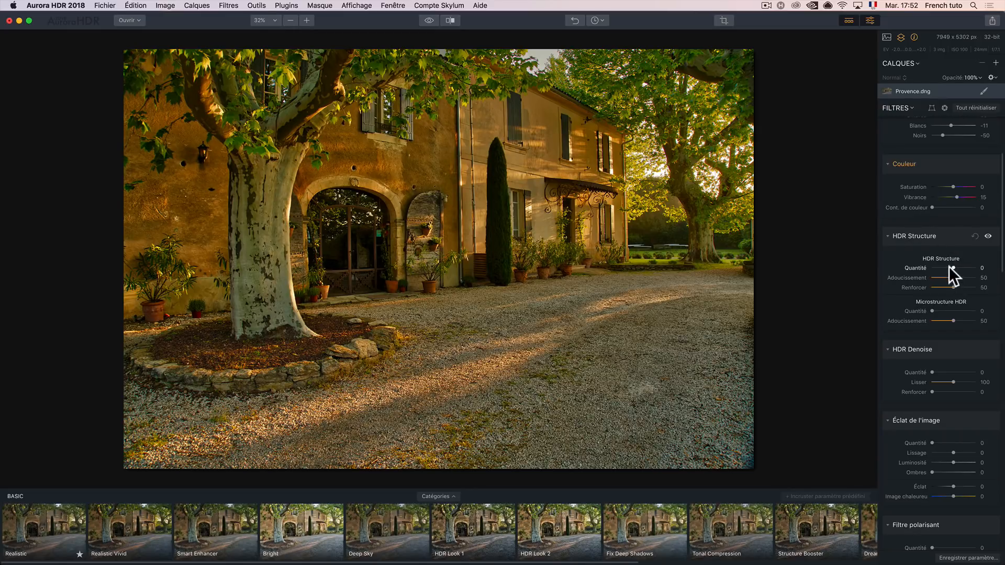
pyautogui.moveTo(954, 266); pyautogui.dragTo(974, 264)
# - Examine the façade and the trees at 100% zoom for noise while considering HDR Denoise, and fit the image to the screen again
pyautogui.scroll(-5, 944, 269)
pyautogui.scroll(-1, 944, 209)
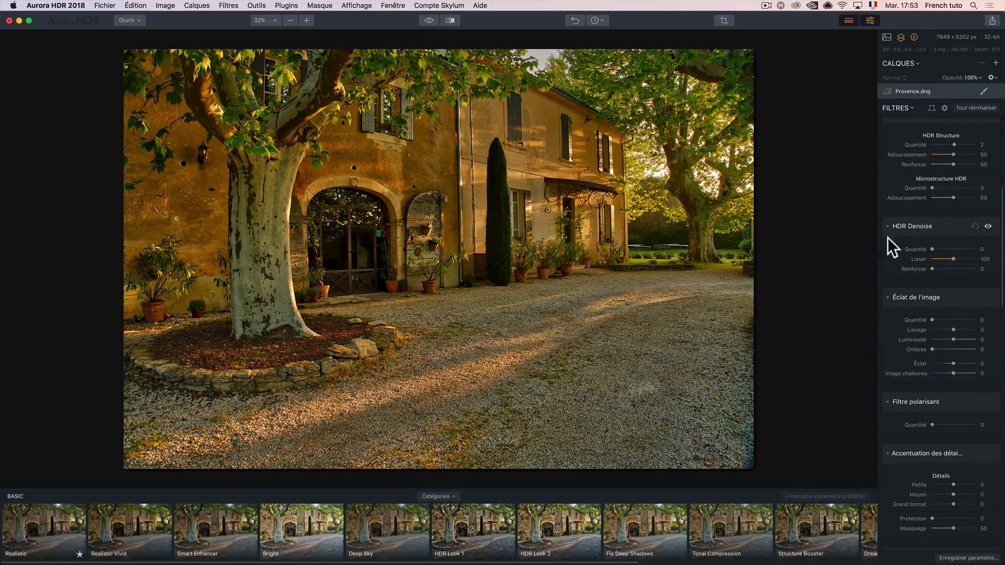
pyautogui.moveTo(932, 249); pyautogui.dragTo(935, 250)
pyautogui.click(268, 20)
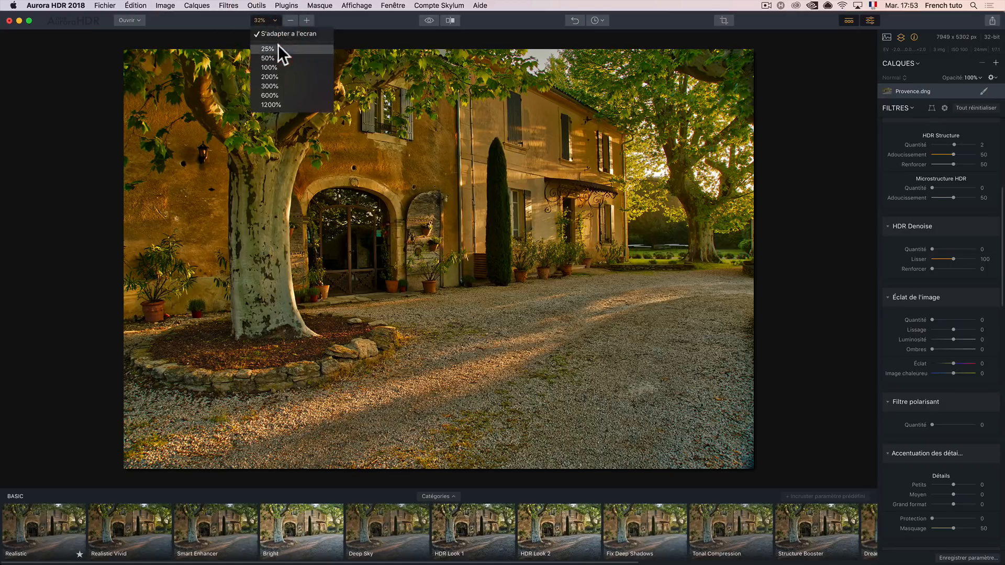
pyautogui.click(286, 69)
pyautogui.moveTo(599, 157); pyautogui.dragTo(565, 321)
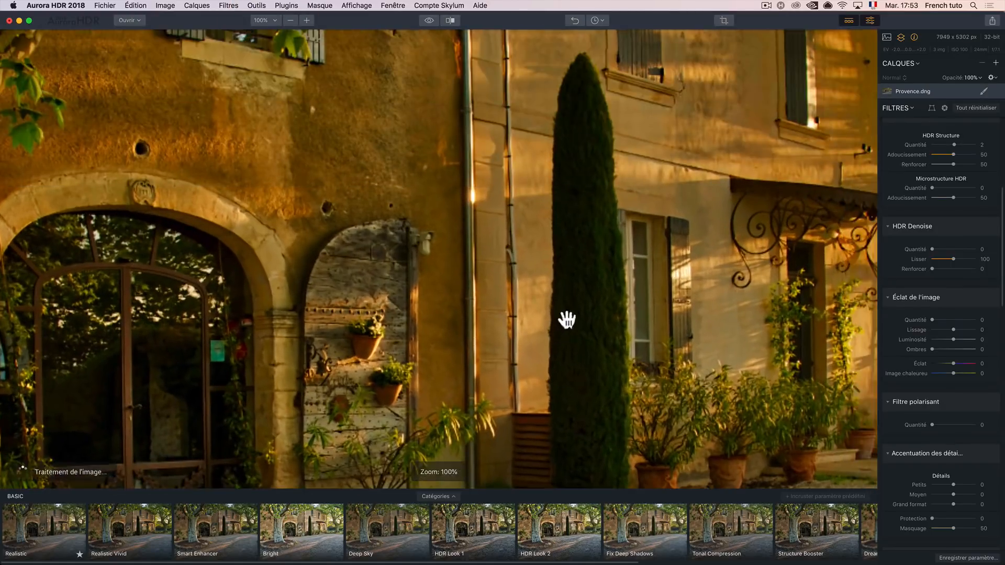
pyautogui.moveTo(652, 168); pyautogui.dragTo(479, 318)
pyautogui.moveTo(680, 184); pyautogui.dragTo(475, 281)
pyautogui.moveTo(740, 206); pyautogui.dragTo(522, 293)
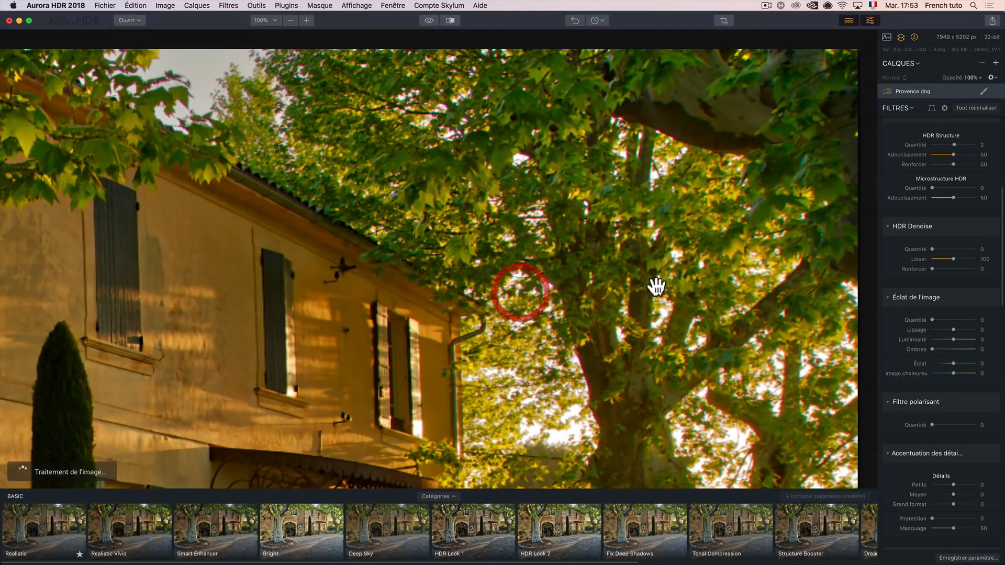
pyautogui.moveTo(639, 322); pyautogui.dragTo(597, 227)
pyautogui.moveTo(661, 336); pyautogui.dragTo(619, 341)
pyautogui.moveTo(775, 298); pyautogui.dragTo(547, 184)
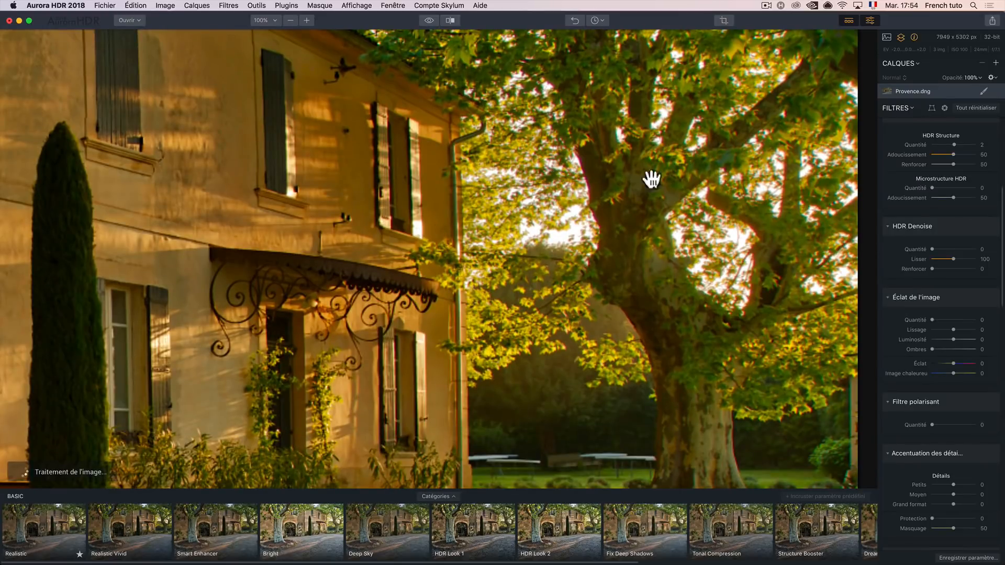
pyautogui.moveTo(650, 179); pyautogui.dragTo(601, 308)
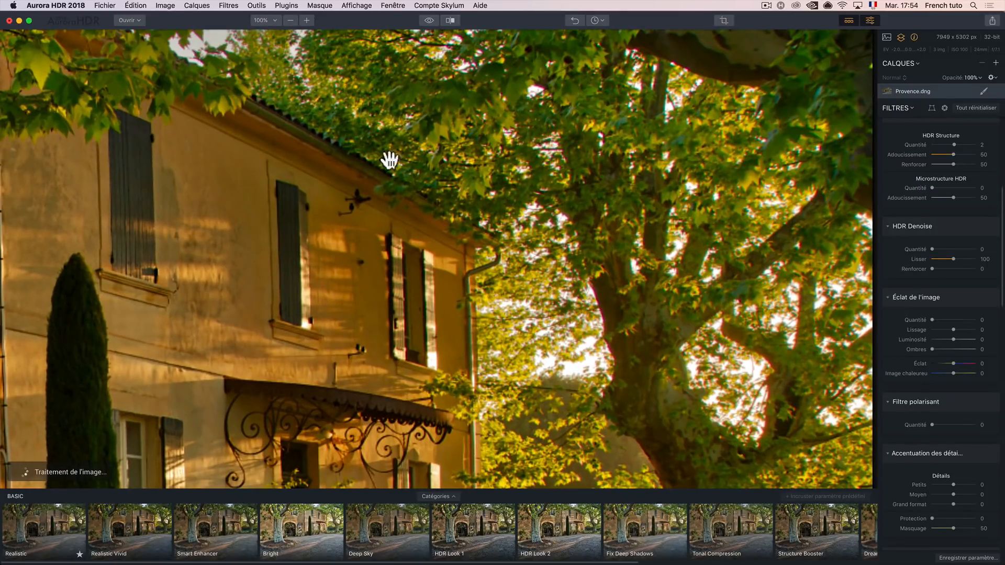
pyautogui.moveTo(603, 321); pyautogui.dragTo(605, 179)
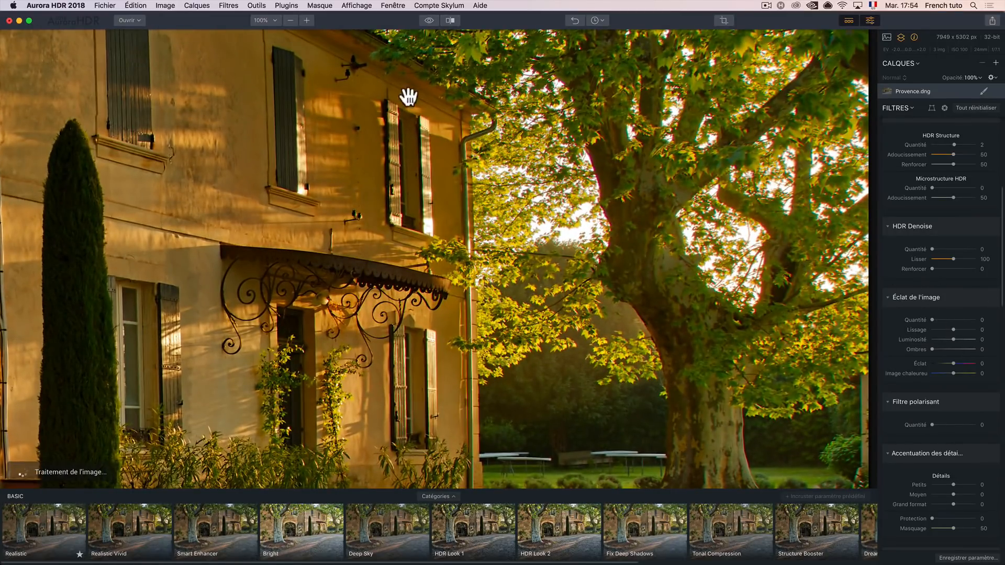
pyautogui.click(274, 21)
pyautogui.click(284, 35)
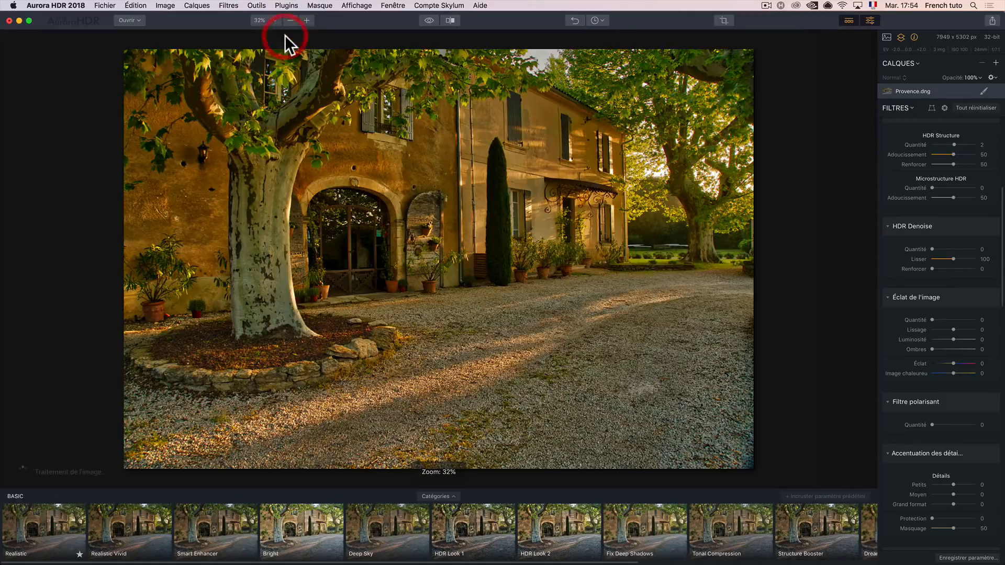
# - Try the Éclat de l'image filter with Quantité 72 and reset it to 0
pyautogui.scroll(-2, 926, 303)
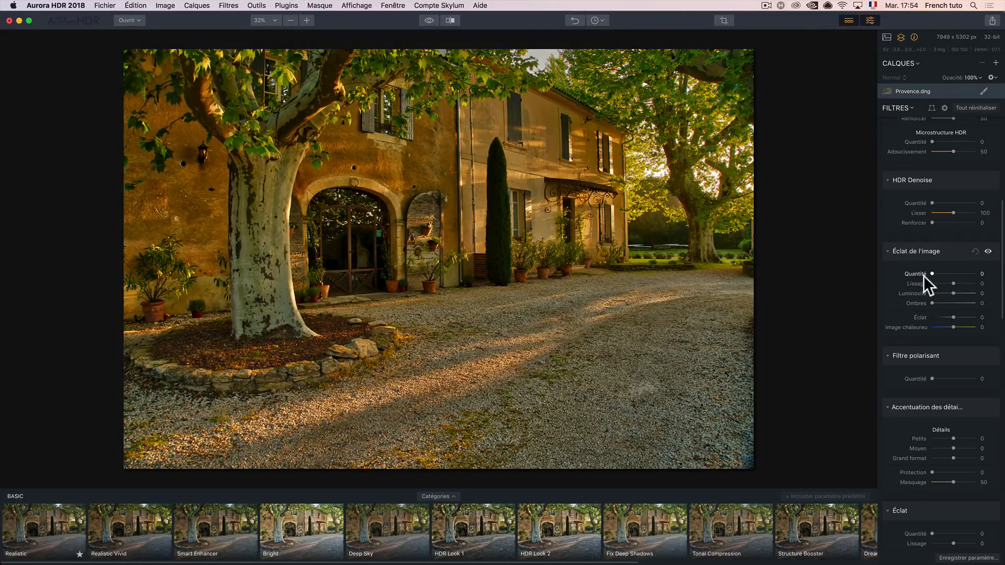
pyautogui.moveTo(933, 274); pyautogui.dragTo(964, 274)
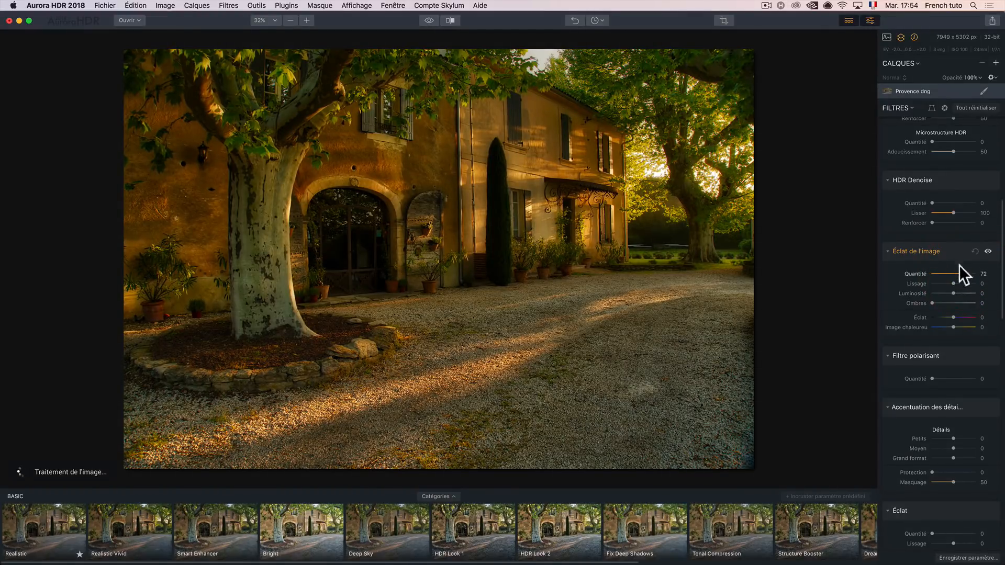
pyautogui.doubleClick(923, 274)
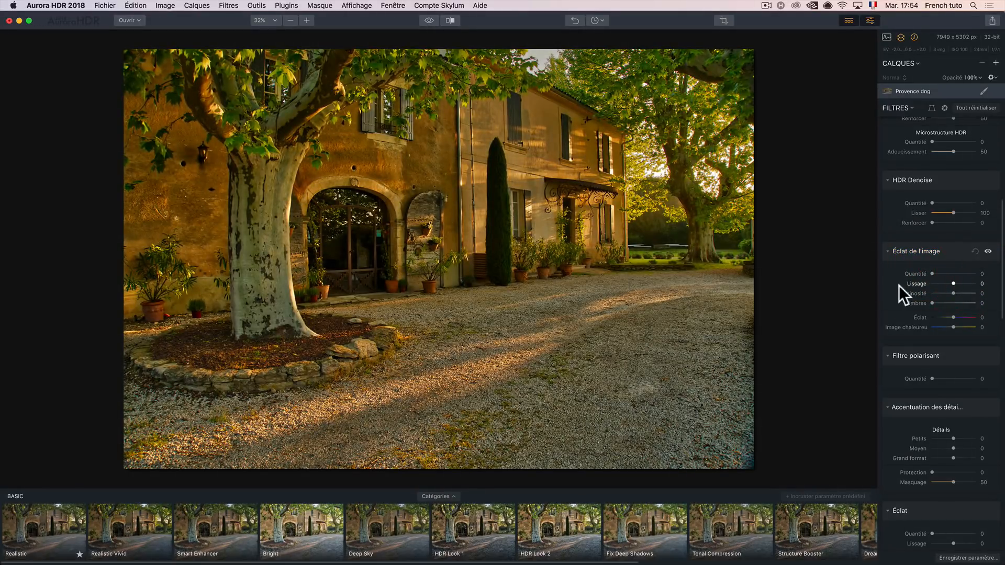
# - Try the Quantité of the Filtre polarisant and of the Éclat filter, returning both to 0
pyautogui.scroll(4, 944, 237)
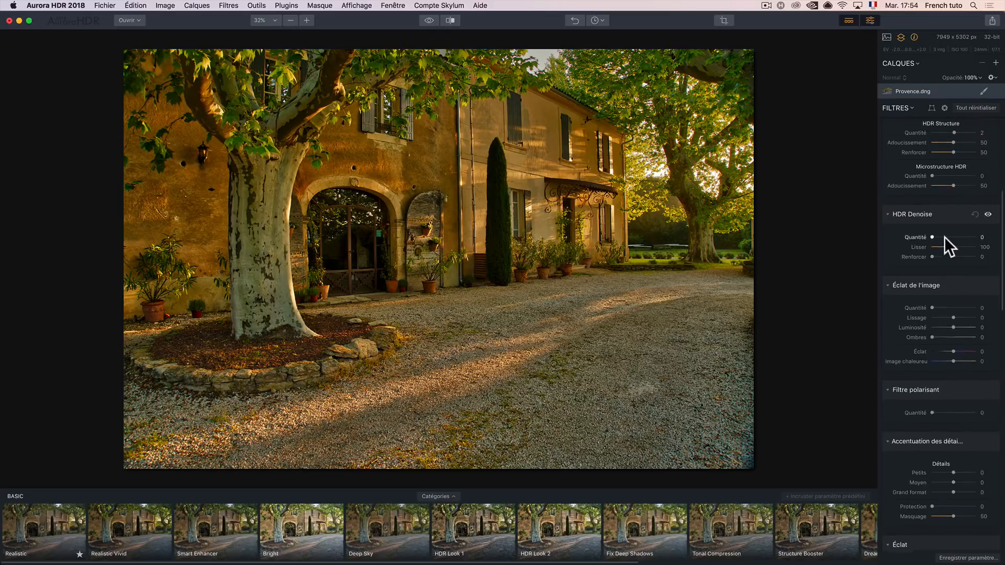
pyautogui.scroll(-8, 926, 314)
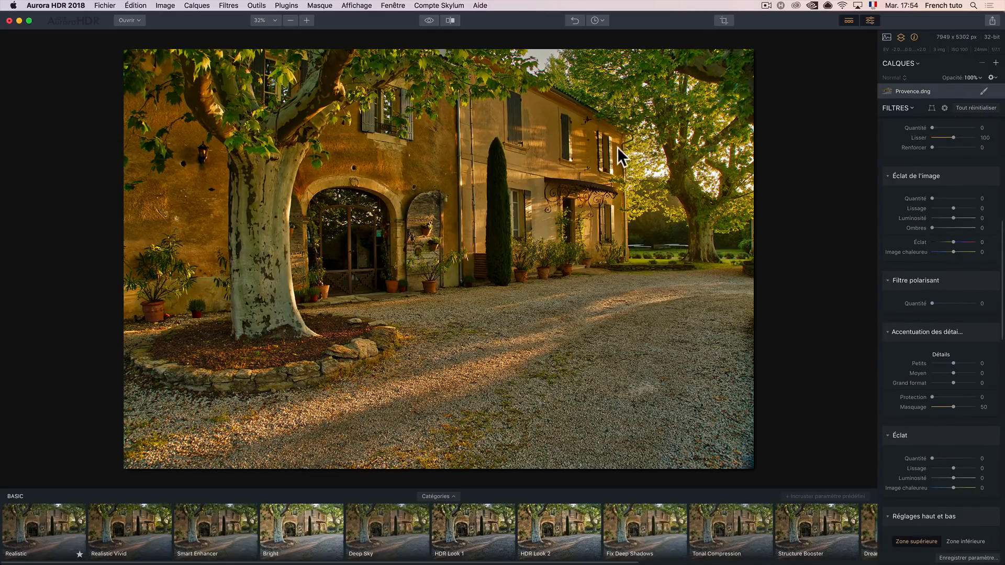
pyautogui.moveTo(941, 303); pyautogui.dragTo(904, 306)
pyautogui.scroll(-3, 967, 342)
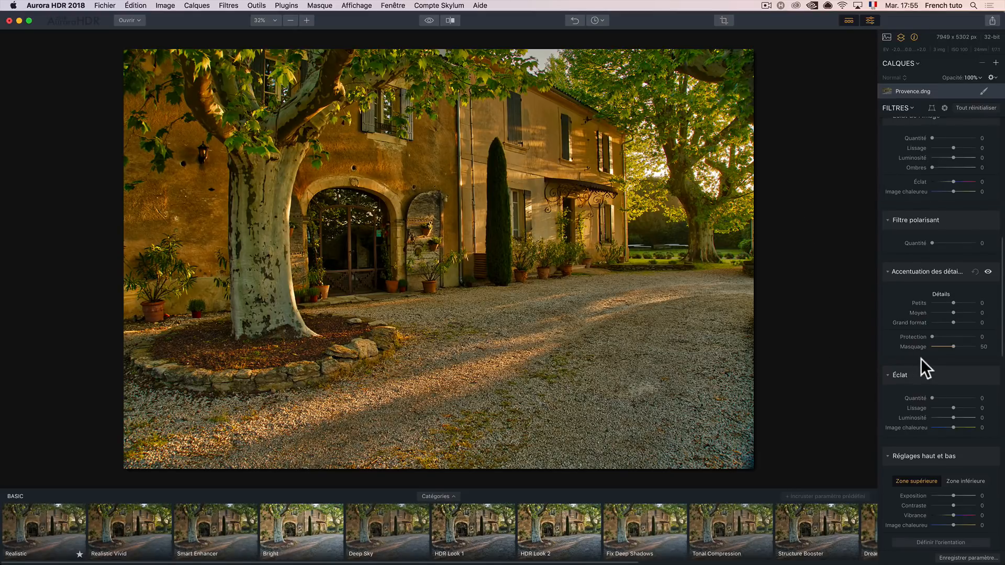
pyautogui.scroll(-1, 946, 385)
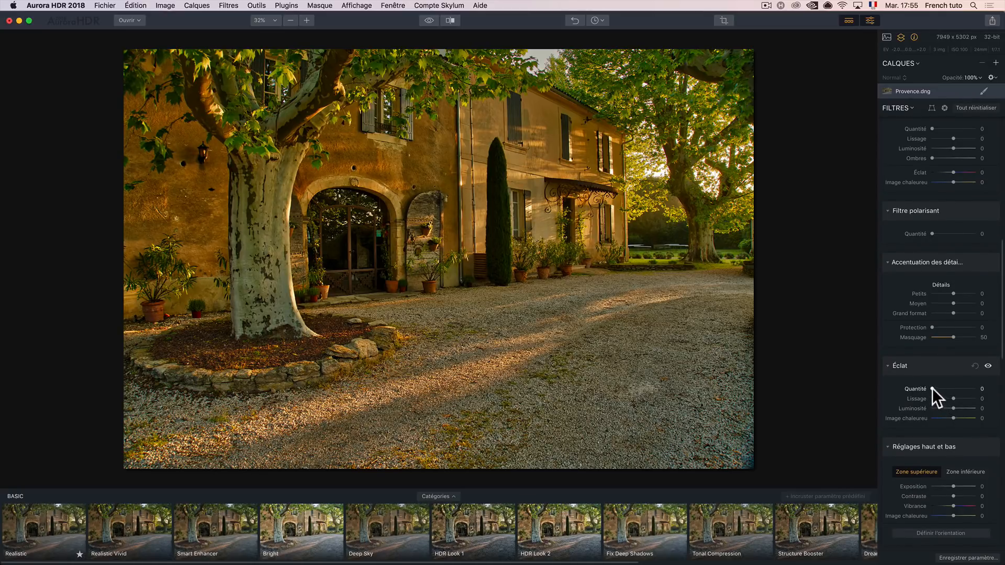
pyautogui.moveTo(932, 388); pyautogui.dragTo(911, 395)
# - Add a new adjustment layer above the Provence.dng layer
pyautogui.scroll(10, 939, 355)
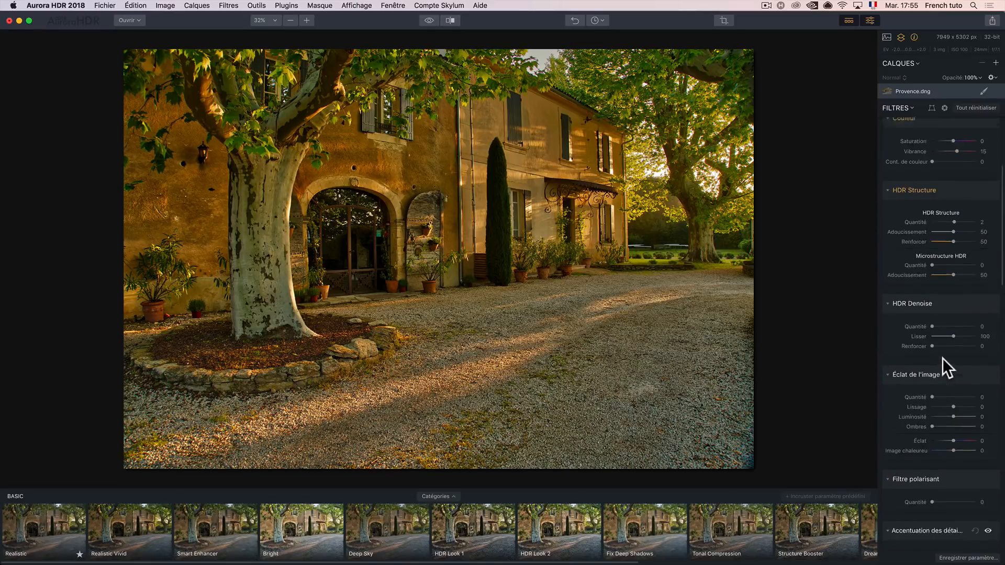
pyautogui.scroll(6, 942, 367)
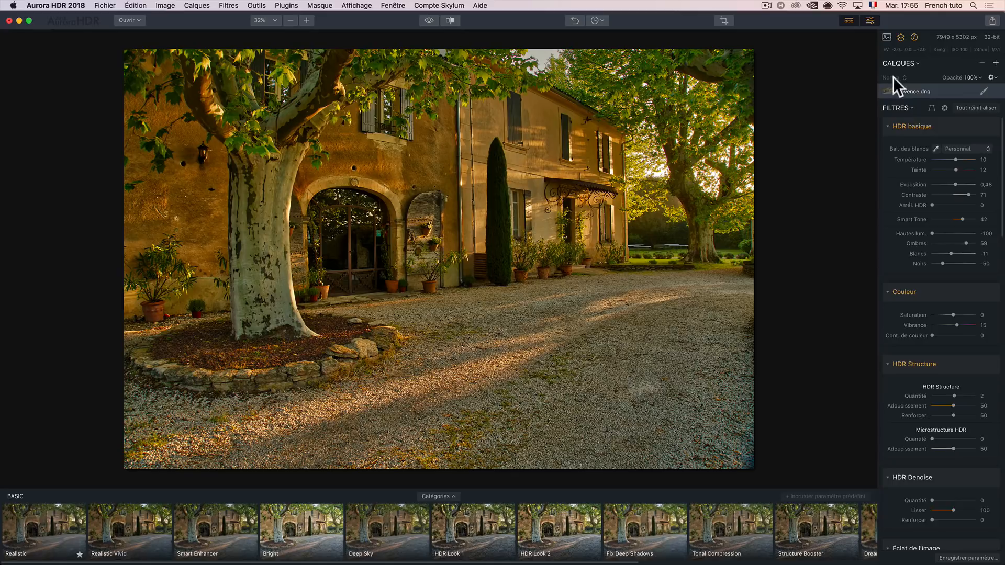
pyautogui.click(995, 63)
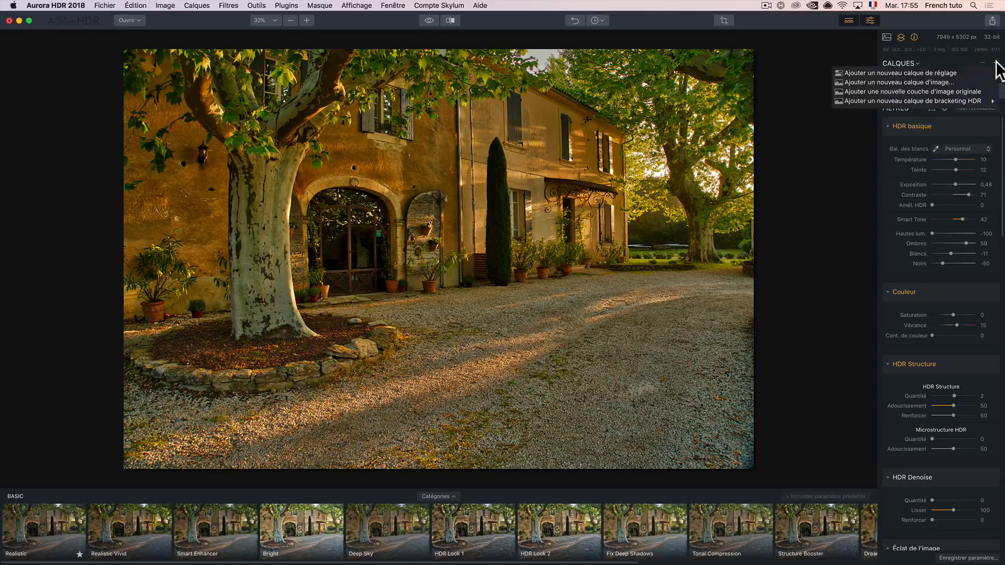
pyautogui.click(951, 71)
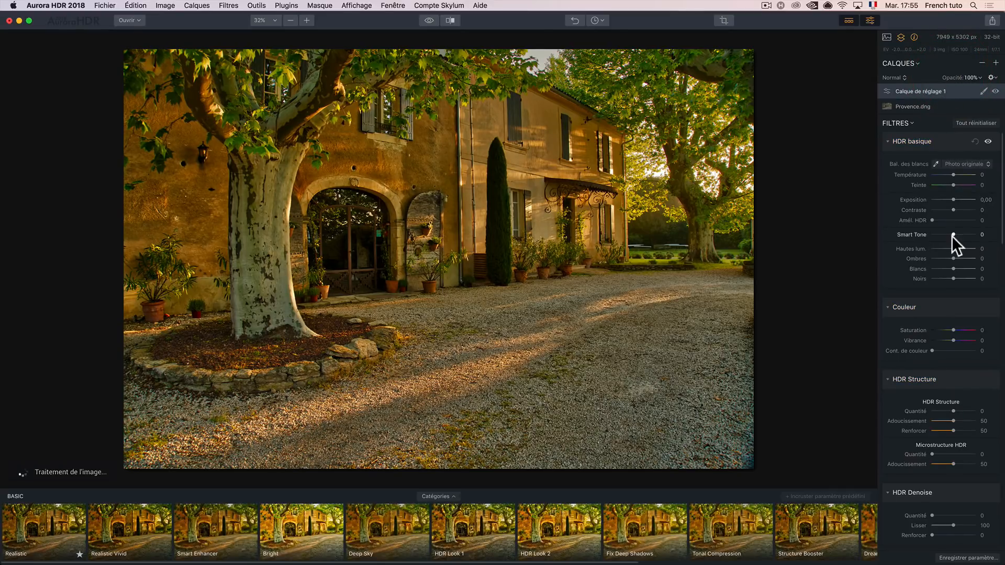
# - On the adjustment layer, set the HDR Structure Quantité to 47 and the Petits details under Accentuation des détails to 24
pyautogui.scroll(-8, 952, 236)
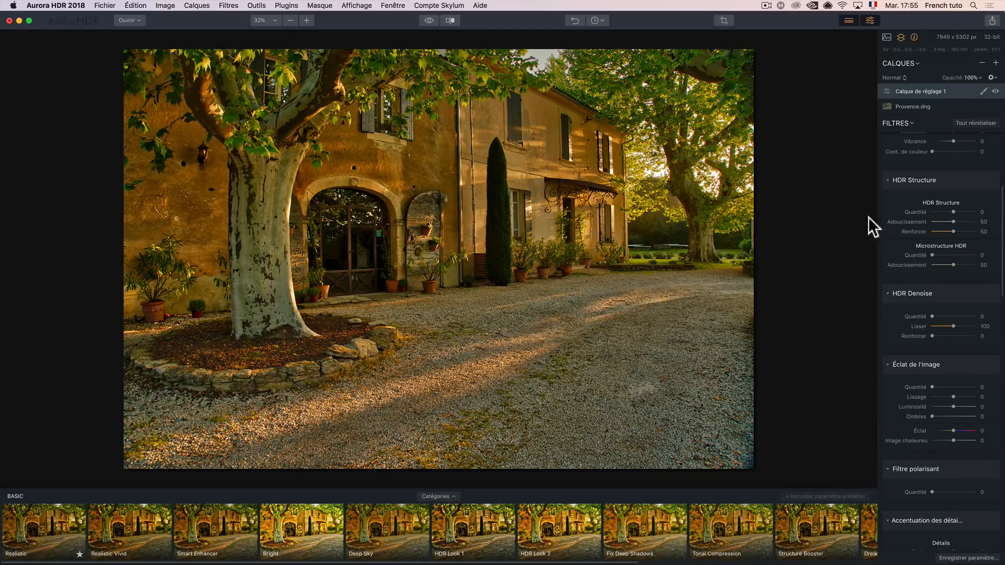
pyautogui.moveTo(949, 212); pyautogui.dragTo(965, 210)
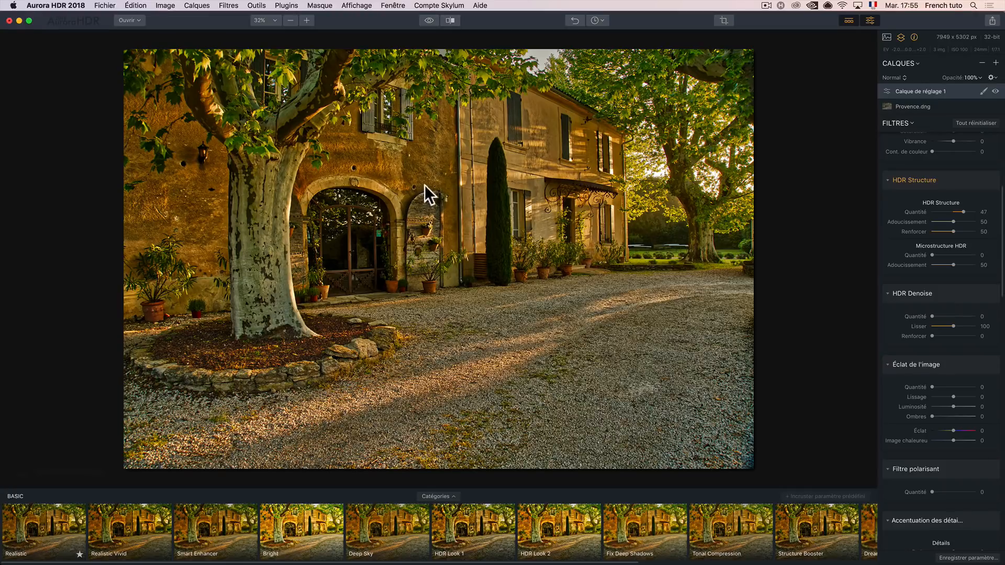
pyautogui.scroll(-4, 940, 298)
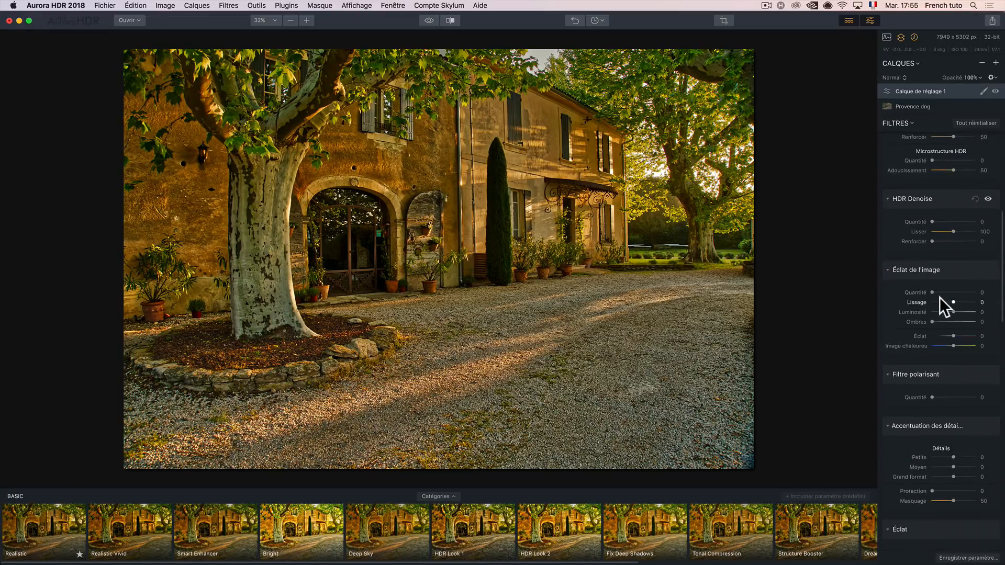
pyautogui.scroll(-6, 940, 298)
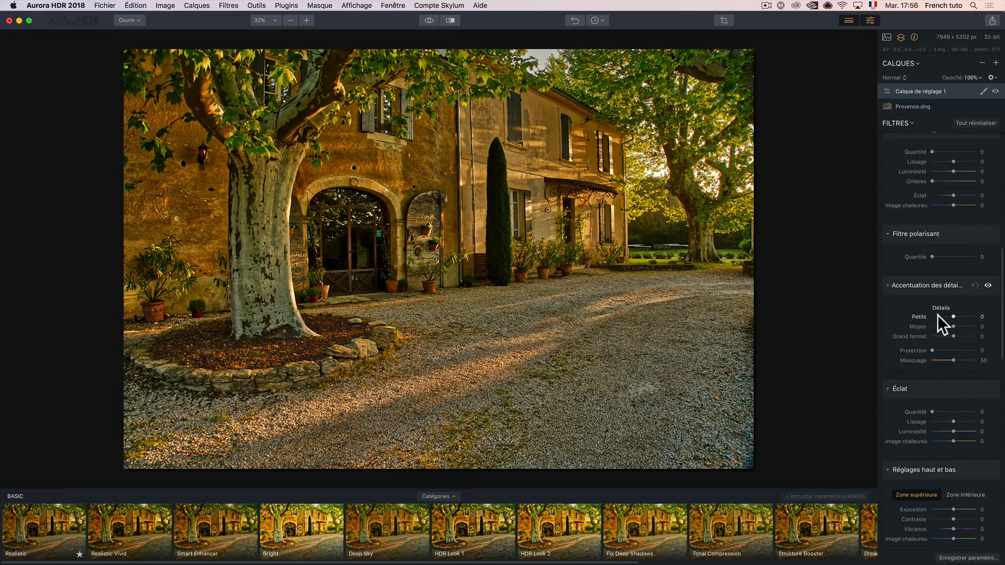
pyautogui.moveTo(953, 315); pyautogui.dragTo(959, 316)
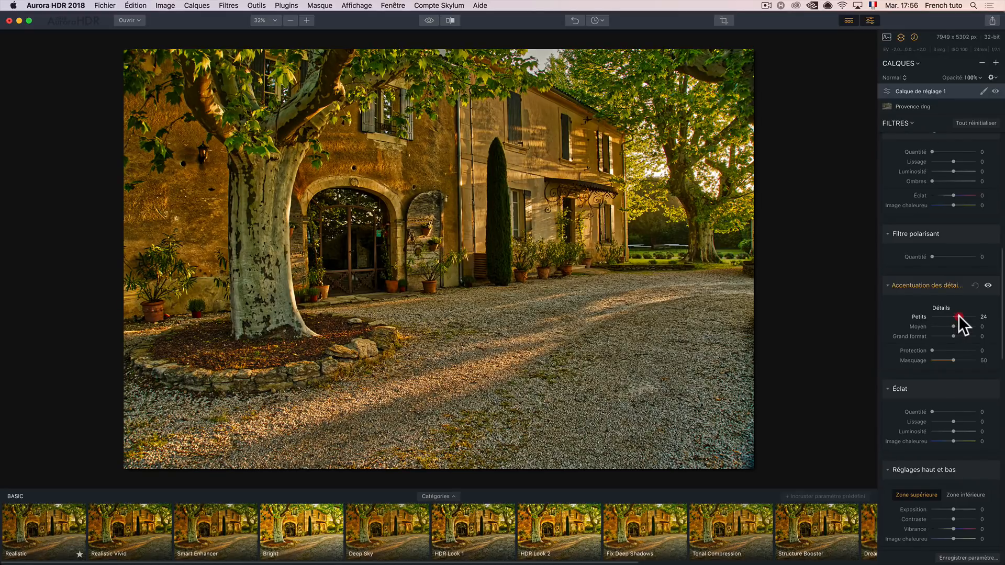
# - Refine Accentuation des détails while checking the façade at 100%: Petits 23, Moyen 29 and Grand format 33, trying Moyen and Grand format at 100 first
pyautogui.click(268, 20)
pyautogui.click(280, 67)
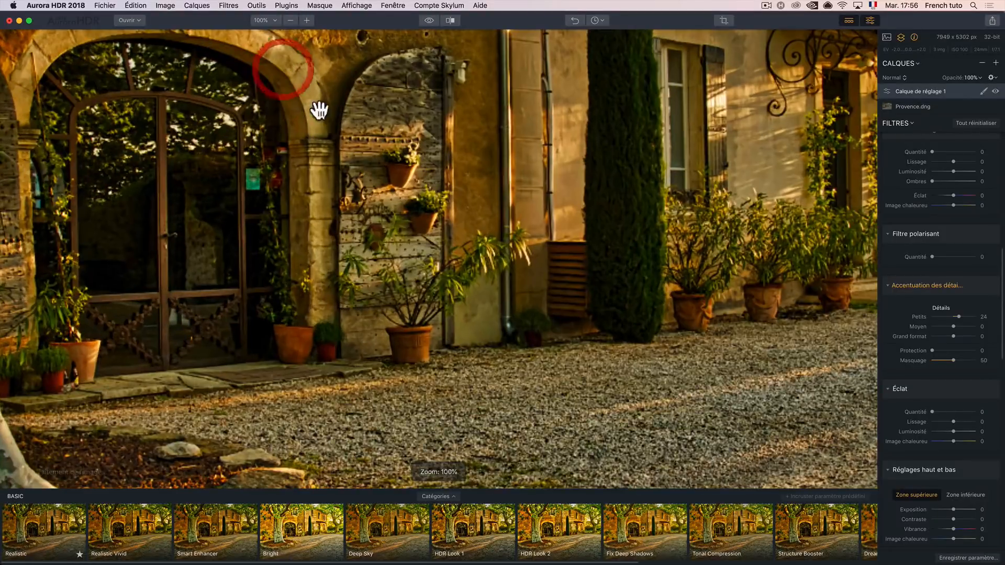
pyautogui.moveTo(473, 321); pyautogui.dragTo(477, 328)
pyautogui.moveTo(422, 163); pyautogui.dragTo(460, 233)
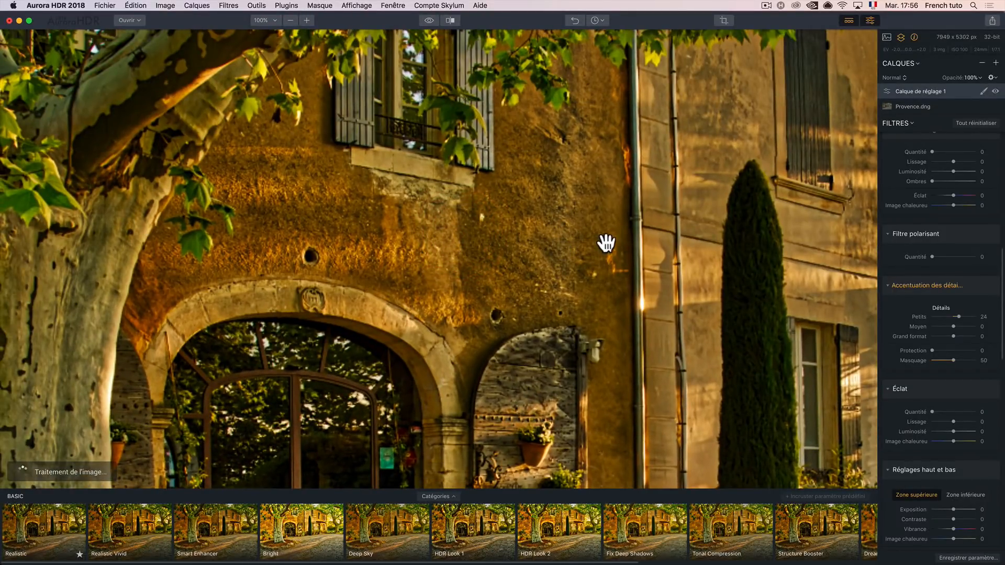
pyautogui.moveTo(604, 244); pyautogui.dragTo(572, 220)
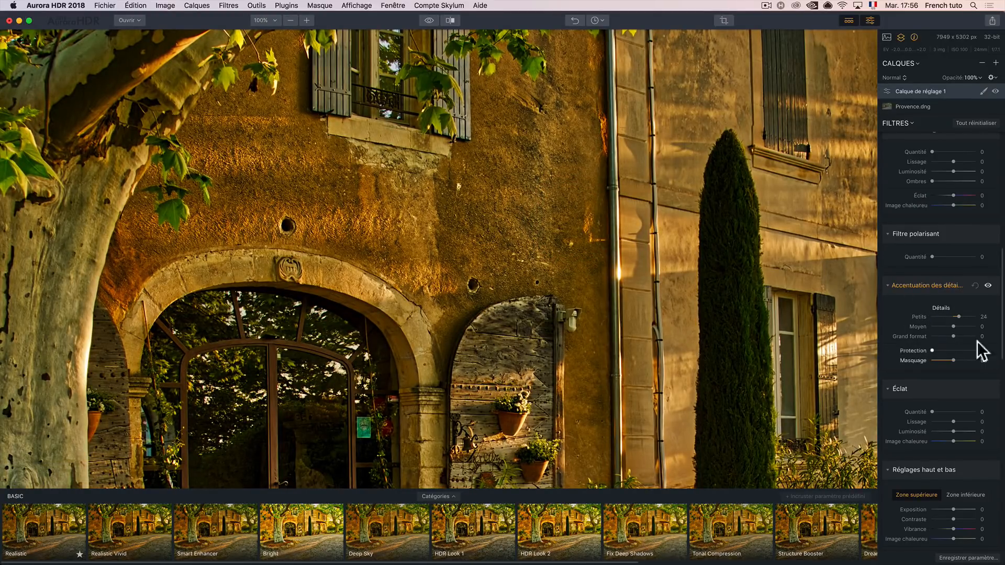
pyautogui.moveTo(955, 327); pyautogui.dragTo(987, 316)
pyautogui.moveTo(956, 317); pyautogui.dragTo(974, 326)
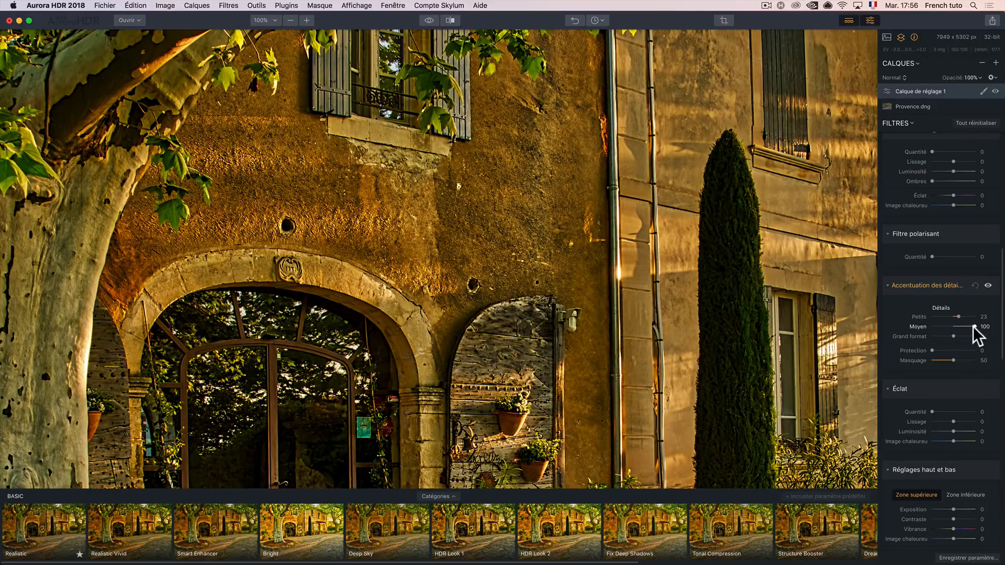
pyautogui.moveTo(974, 327)
pyautogui.mouseDown()
pyautogui.moveTo(958, 326)
pyautogui.moveTo(987, 338)
pyautogui.mouseUp()
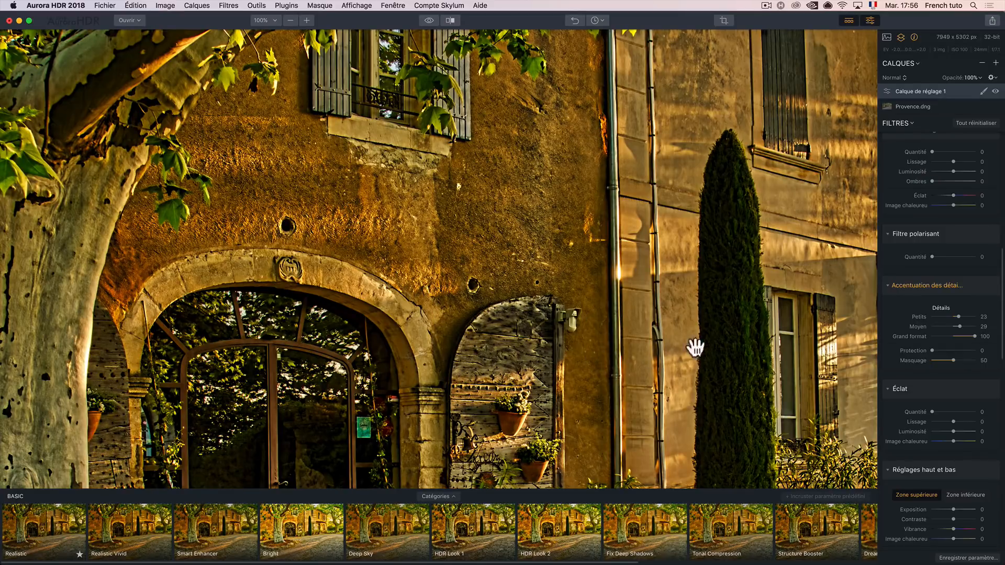
pyautogui.moveTo(975, 337); pyautogui.dragTo(961, 337)
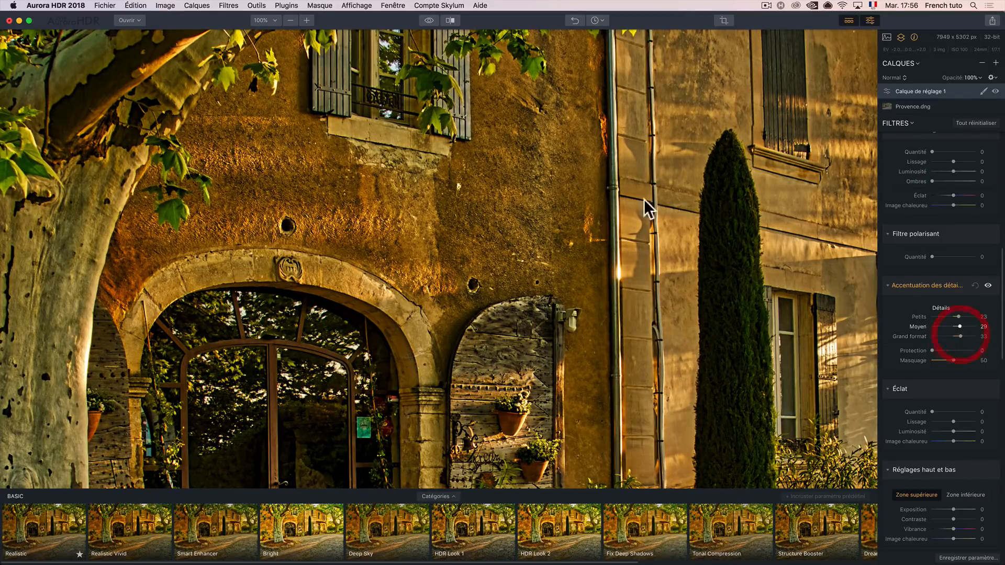
# - Paint a brush mask of size 176 on Calque de réglage 1 over the façade behind the large plane tree
pyautogui.click(275, 20)
pyautogui.click(281, 34)
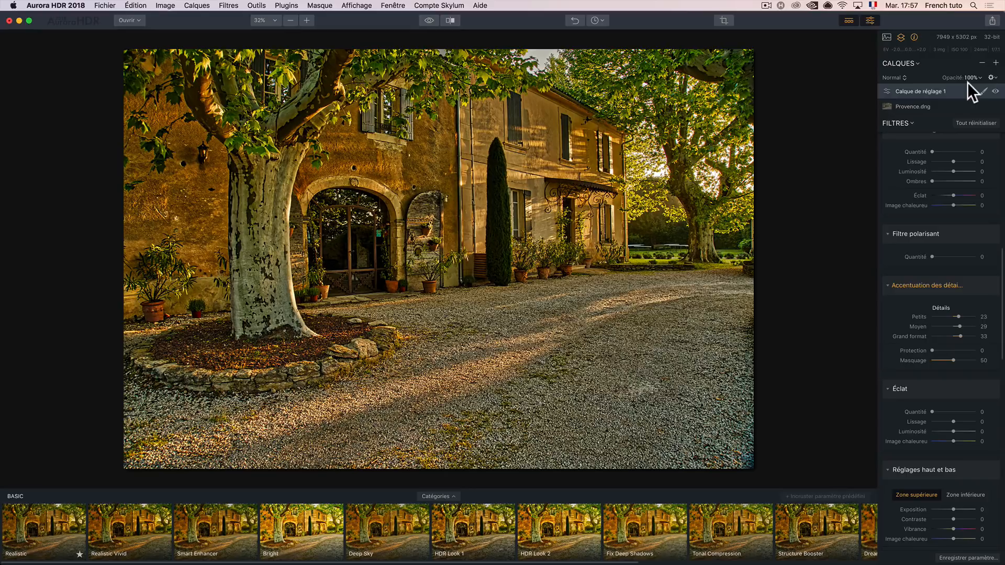
pyautogui.click(983, 91)
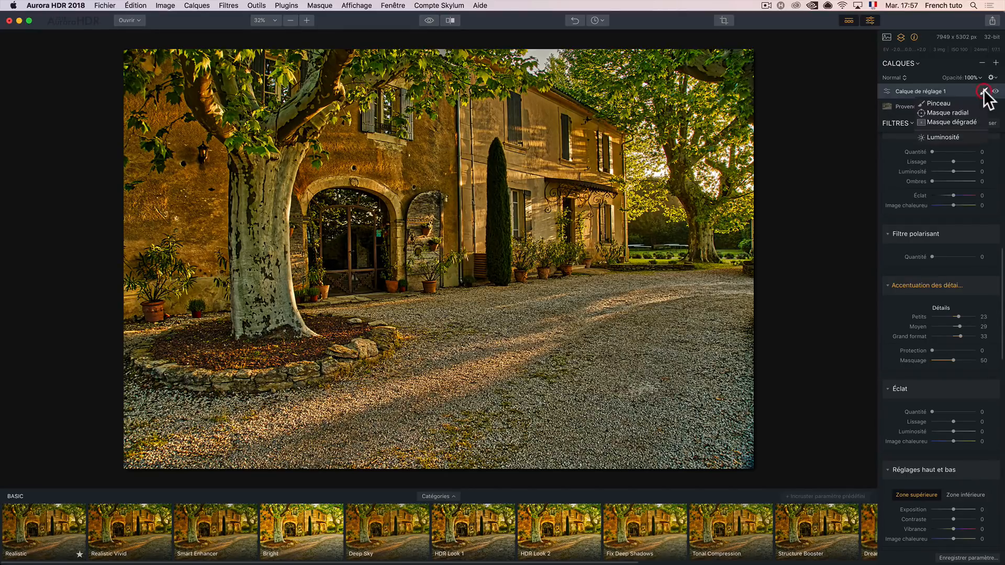
pyautogui.click(958, 103)
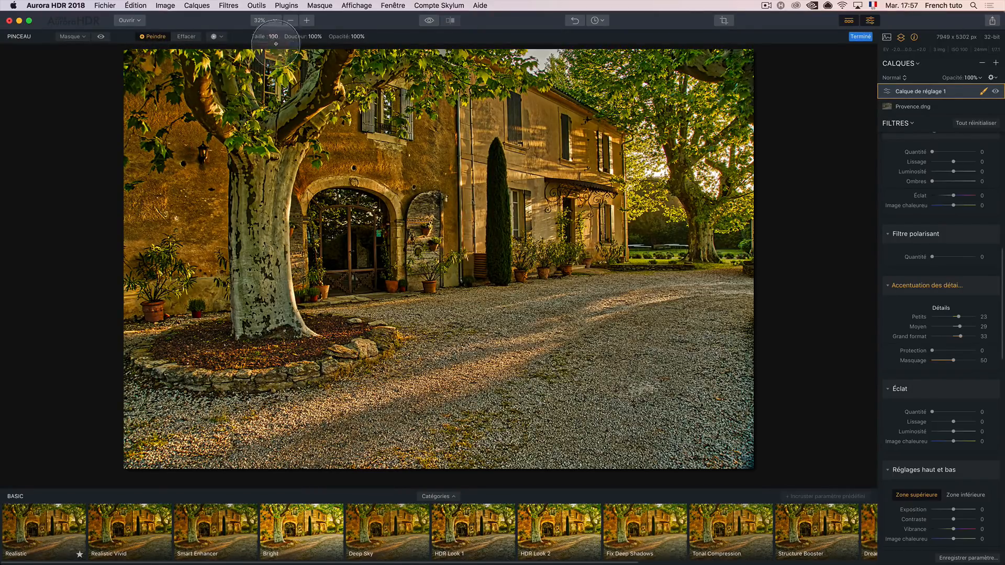
pyautogui.rightClick(291, 135)
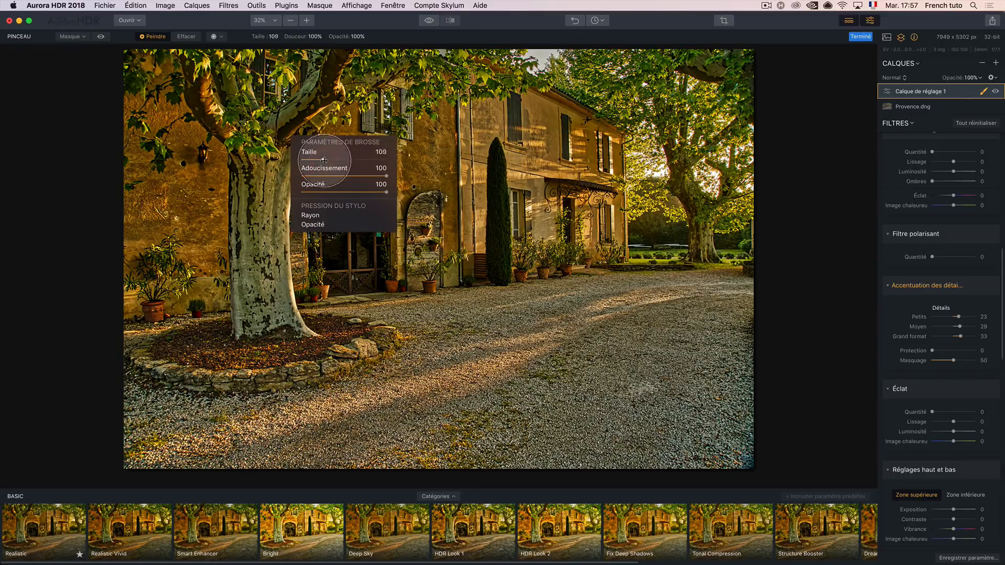
pyautogui.moveTo(323, 160); pyautogui.dragTo(337, 160)
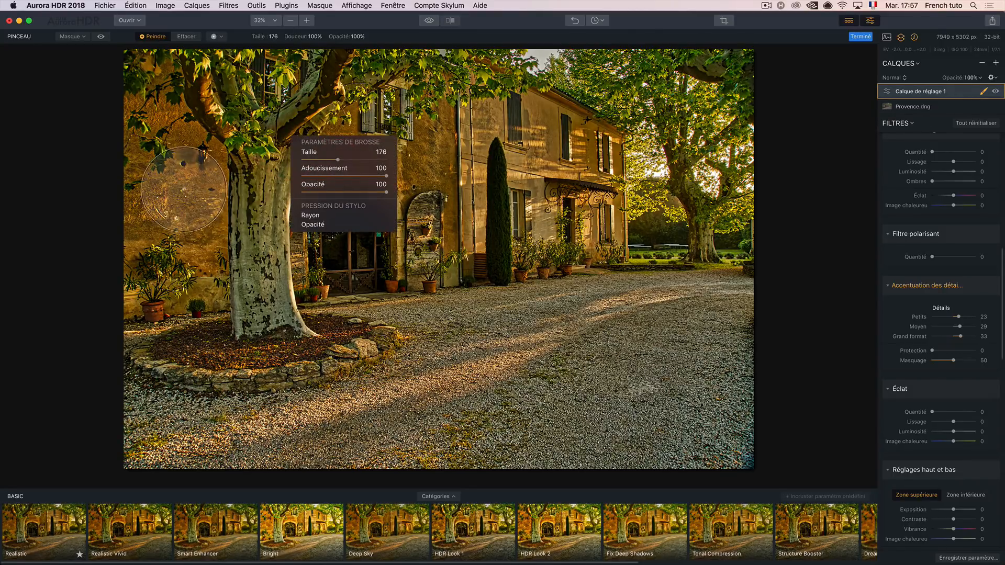
pyautogui.moveTo(183, 189)
pyautogui.mouseDown()
pyautogui.moveTo(186, 211)
pyautogui.moveTo(162, 175)
pyautogui.moveTo(170, 256)
pyautogui.moveTo(176, 180)
pyautogui.moveTo(184, 228)
pyautogui.moveTo(166, 178)
pyautogui.moveTo(175, 219)
pyautogui.moveTo(174, 164)
pyautogui.moveTo(180, 282)
pyautogui.mouseUp()
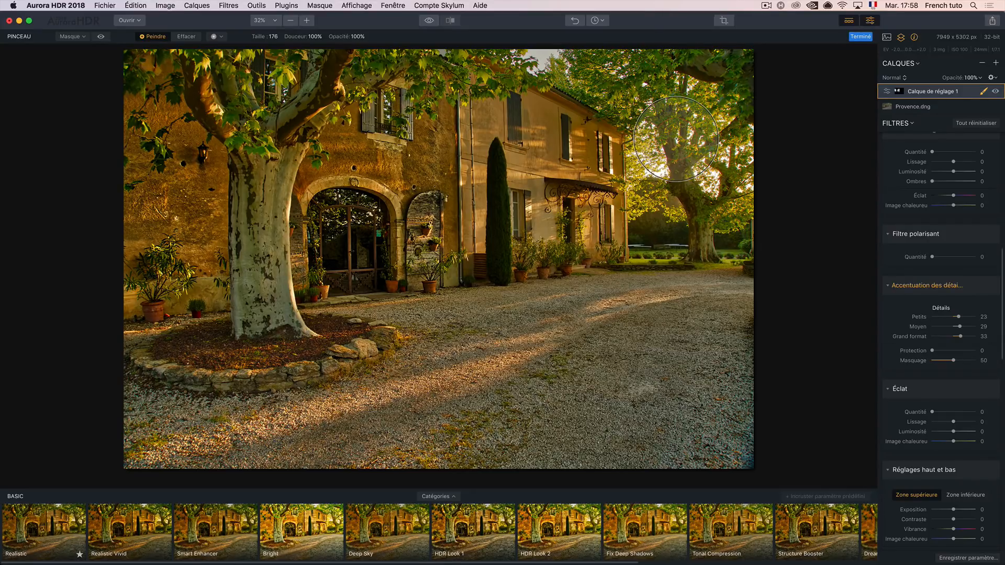
# - Add a second adjustment layer and set its Éclat de l'image Quantité to 76
pyautogui.click(995, 62)
pyautogui.click(976, 72)
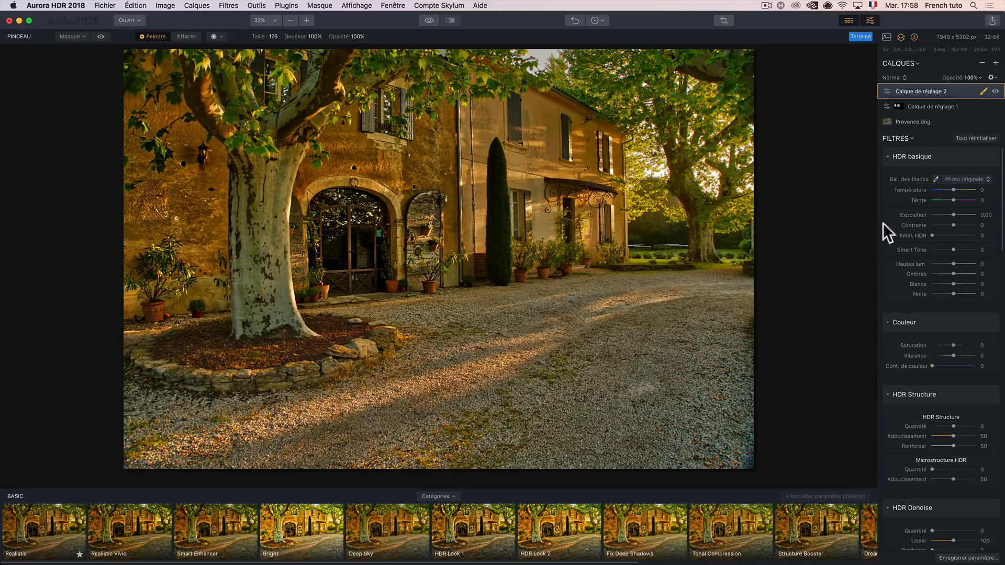
pyautogui.scroll(-10, 945, 274)
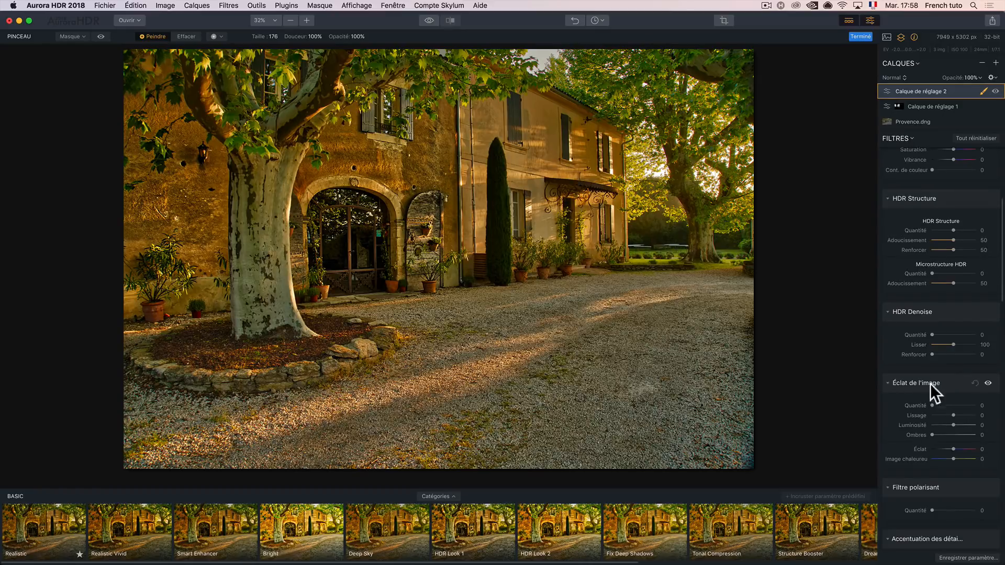
pyautogui.scroll(-1, 937, 393)
pyautogui.moveTo(939, 396); pyautogui.dragTo(941, 396)
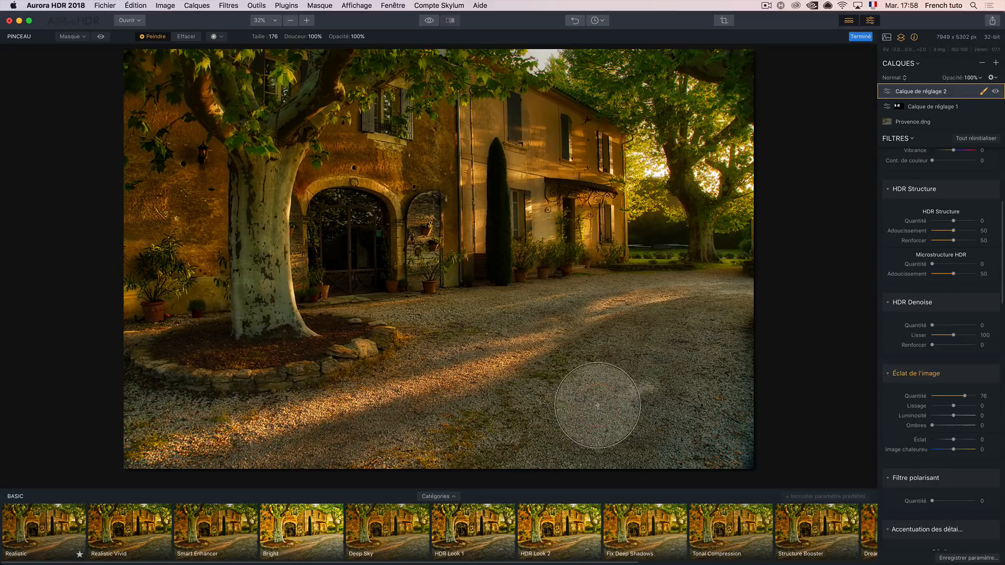
# - On Calque de réglage 2, set the Quantité of the Éclat filter to 39
pyautogui.scroll(-5, 933, 372)
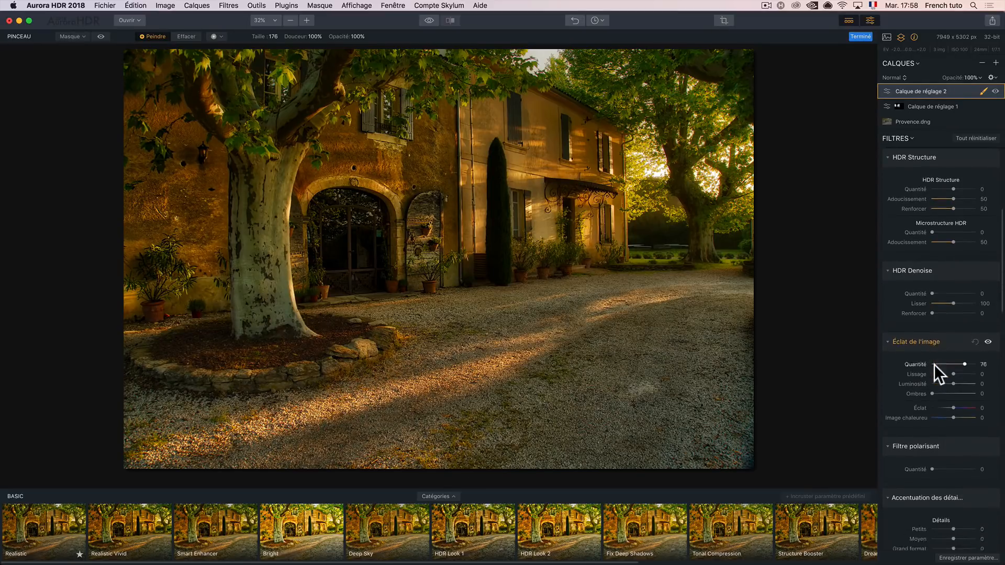
pyautogui.scroll(-8, 934, 362)
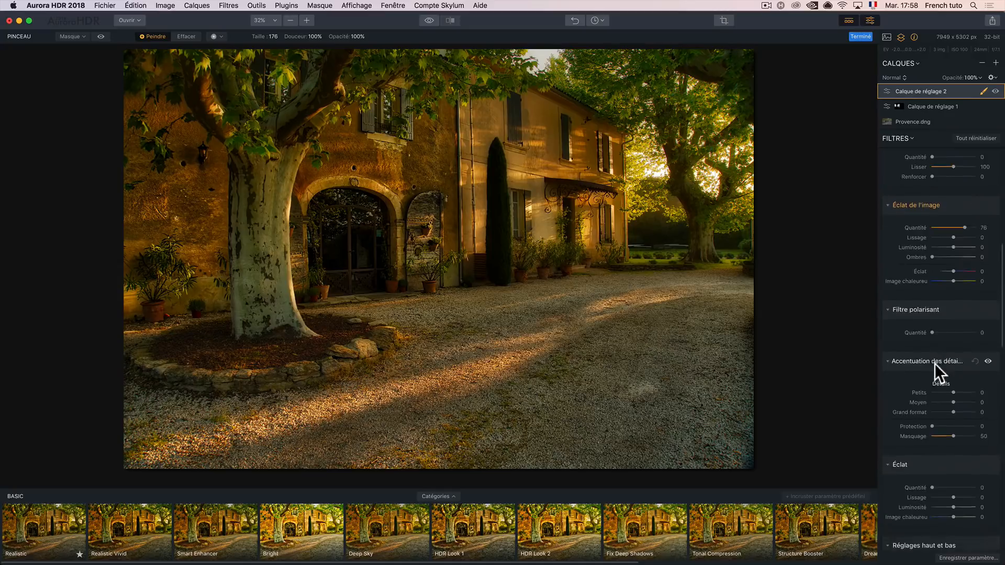
pyautogui.scroll(8, 936, 339)
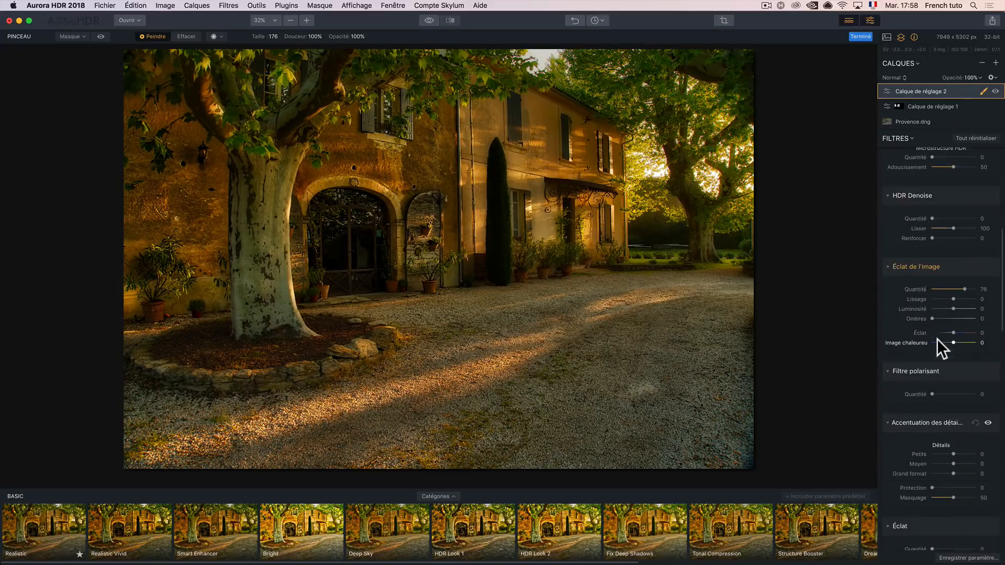
pyautogui.scroll(-4, 909, 331)
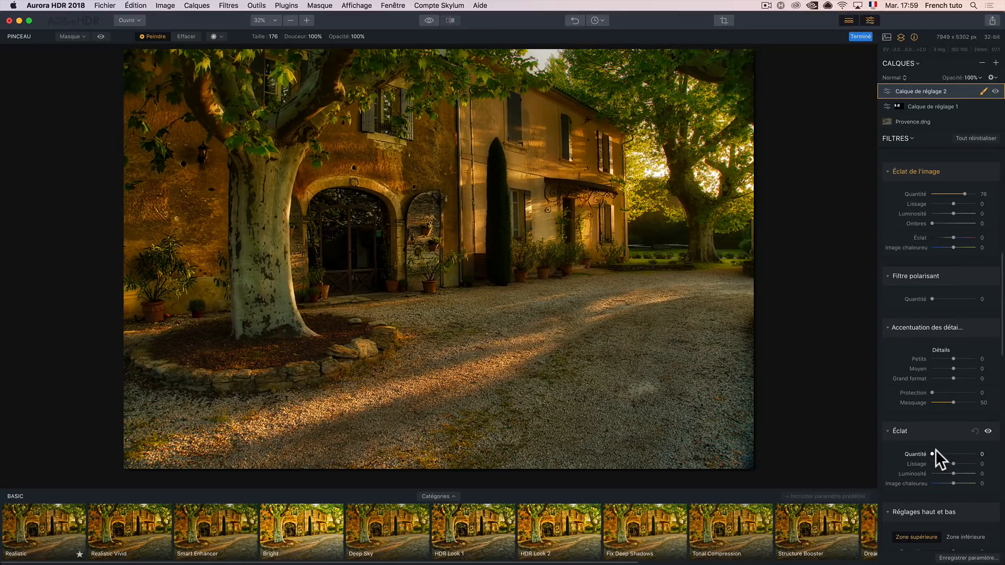
pyautogui.moveTo(932, 454); pyautogui.dragTo(947, 452)
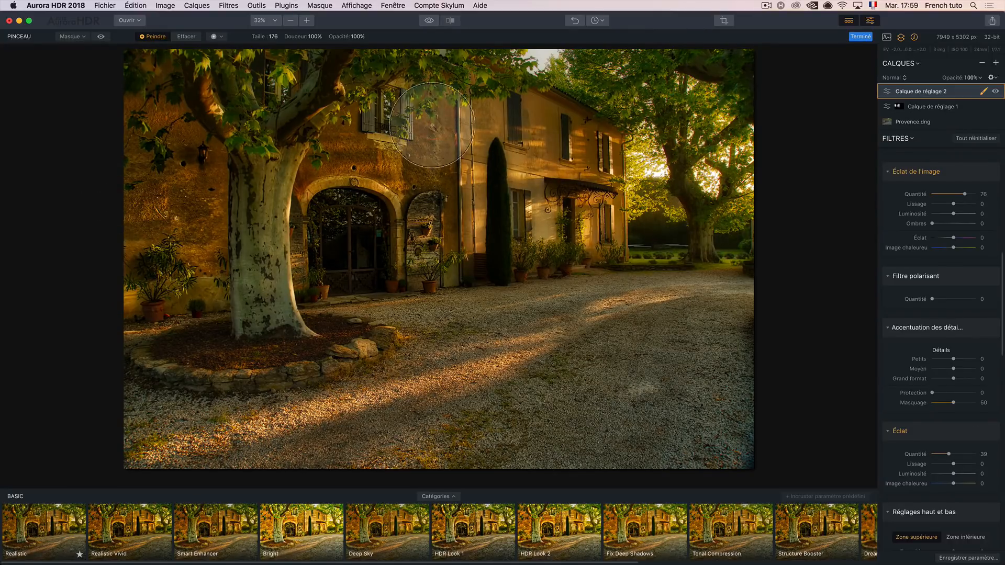
# - Paint the brush mask of Calque de réglage 2 over the background trees and the courtyard, and compare the edit with the original image
pyautogui.click(983, 92)
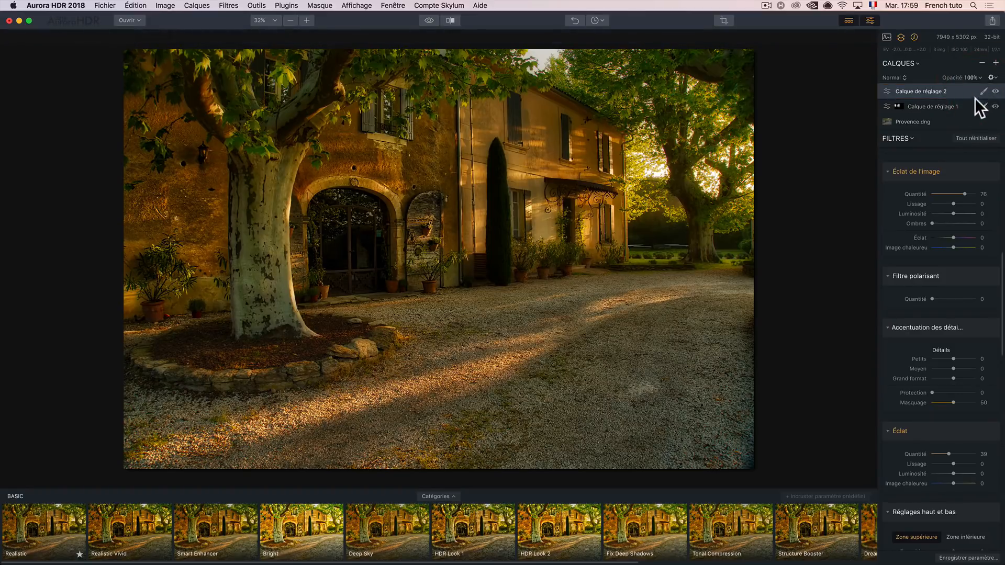
pyautogui.click(983, 93)
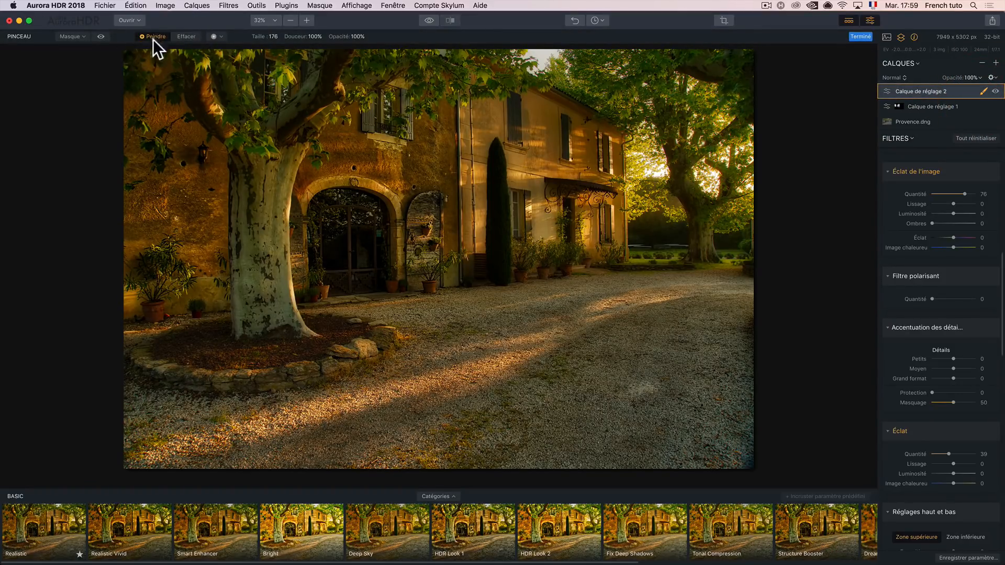
pyautogui.moveTo(624, 140)
pyautogui.mouseDown()
pyautogui.moveTo(648, 207)
pyautogui.moveTo(615, 156)
pyautogui.moveTo(665, 129)
pyautogui.moveTo(678, 276)
pyautogui.moveTo(615, 150)
pyautogui.moveTo(707, 123)
pyautogui.moveTo(680, 242)
pyautogui.moveTo(677, 84)
pyautogui.moveTo(533, 199)
pyautogui.moveTo(568, 170)
pyautogui.moveTo(482, 273)
pyautogui.moveTo(558, 158)
pyautogui.moveTo(562, 100)
pyautogui.moveTo(533, 244)
pyautogui.moveTo(689, 156)
pyautogui.moveTo(722, 195)
pyautogui.moveTo(577, 286)
pyautogui.moveTo(339, 400)
pyautogui.moveTo(420, 405)
pyautogui.moveTo(689, 293)
pyautogui.moveTo(611, 359)
pyautogui.moveTo(396, 454)
pyautogui.moveTo(704, 326)
pyautogui.moveTo(713, 331)
pyautogui.moveTo(611, 463)
pyautogui.moveTo(753, 340)
pyautogui.moveTo(714, 467)
pyautogui.moveTo(563, 437)
pyautogui.moveTo(334, 416)
pyautogui.moveTo(218, 414)
pyautogui.moveTo(117, 431)
pyautogui.moveTo(360, 431)
pyautogui.moveTo(667, 372)
pyautogui.moveTo(552, 443)
pyautogui.moveTo(688, 457)
pyautogui.moveTo(750, 361)
pyautogui.moveTo(746, 315)
pyautogui.moveTo(731, 374)
pyautogui.moveTo(720, 341)
pyautogui.moveTo(752, 371)
pyautogui.moveTo(744, 414)
pyautogui.moveTo(702, 140)
pyautogui.mouseUp()
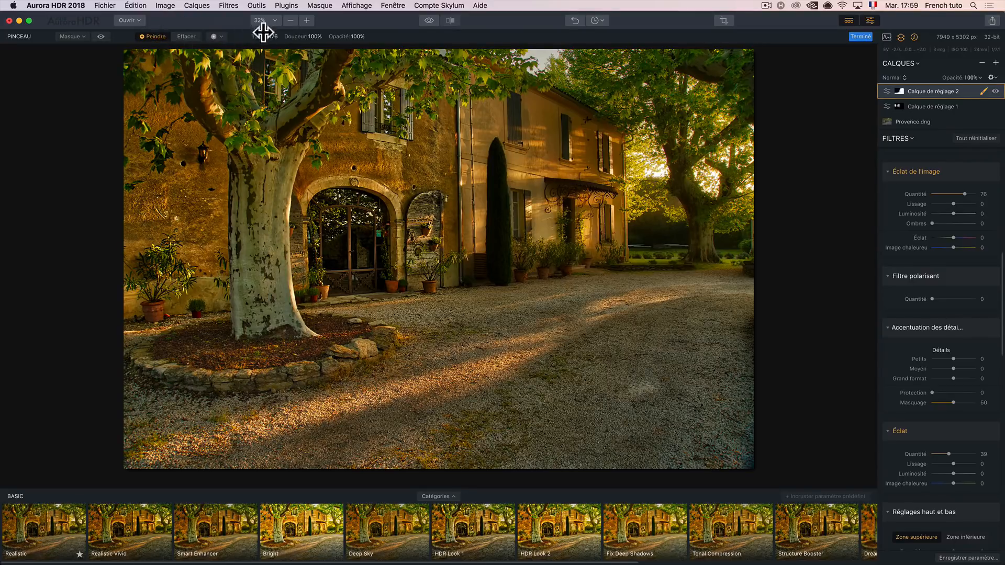
pyautogui.click(864, 36)
pyautogui.click(427, 19)
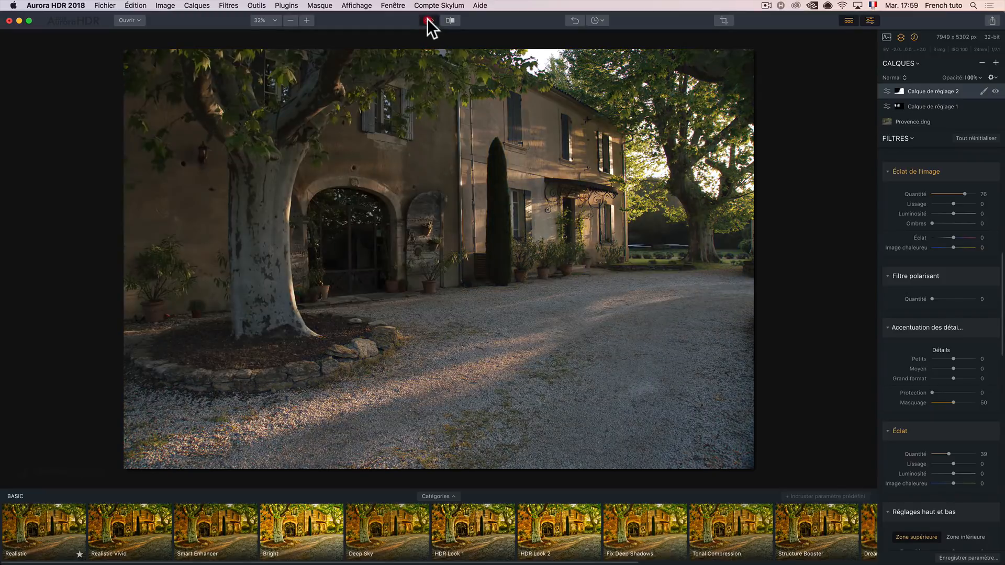
pyautogui.click(427, 19)
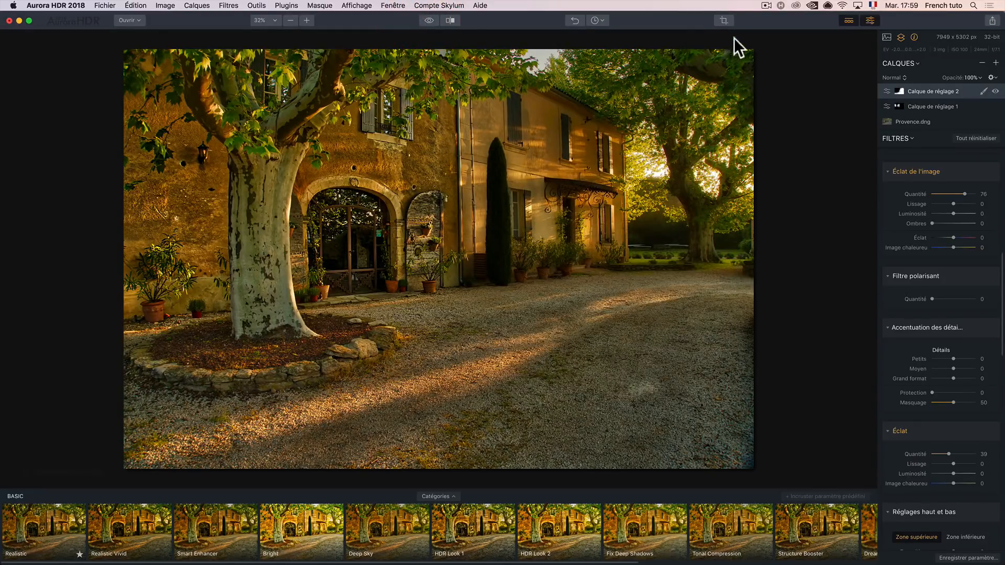
# - Crop the lower strip of gravel off the image, leaving 7949 x 4579 px
pyautogui.click(725, 20)
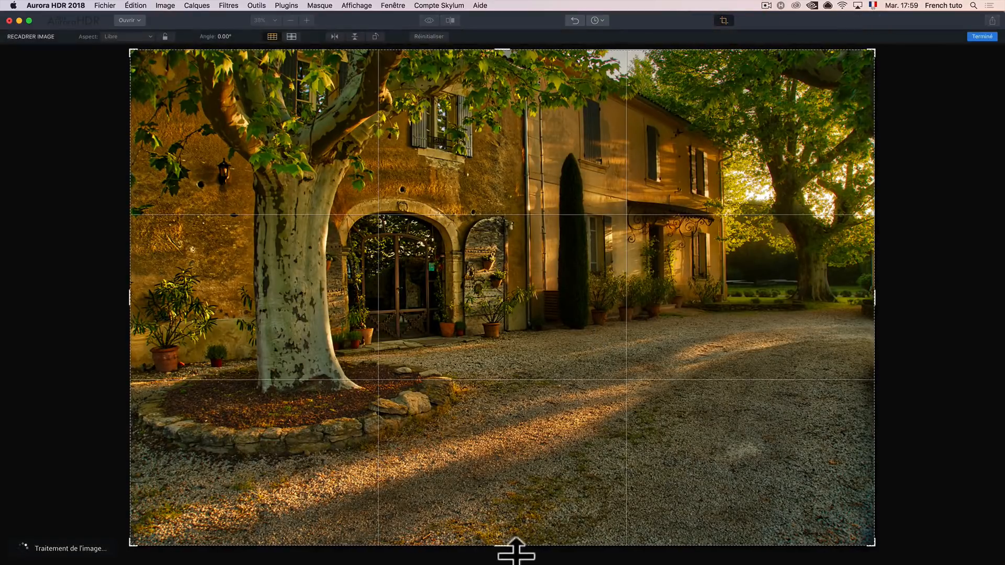
pyautogui.moveTo(516, 549); pyautogui.dragTo(507, 512)
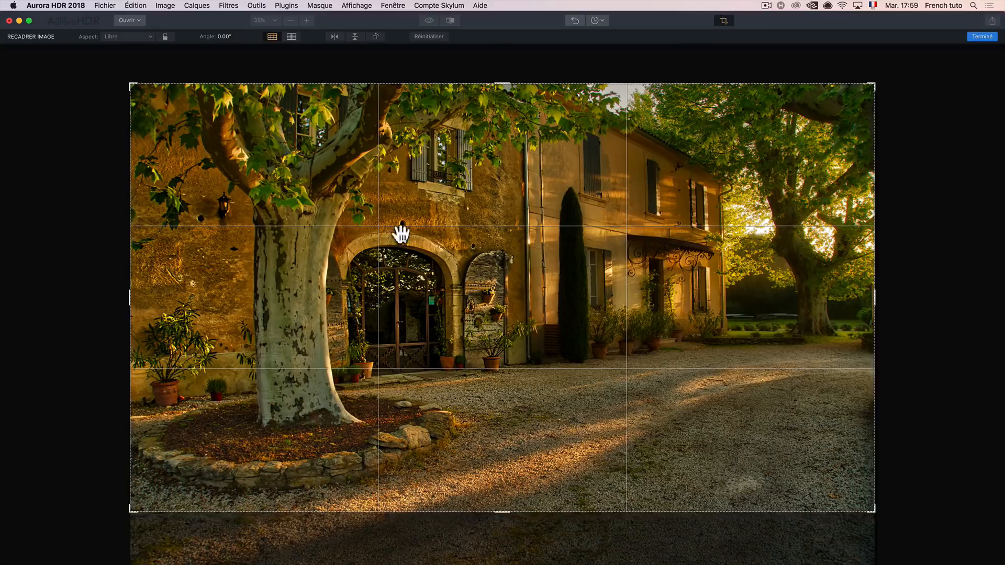
pyautogui.press('Return')
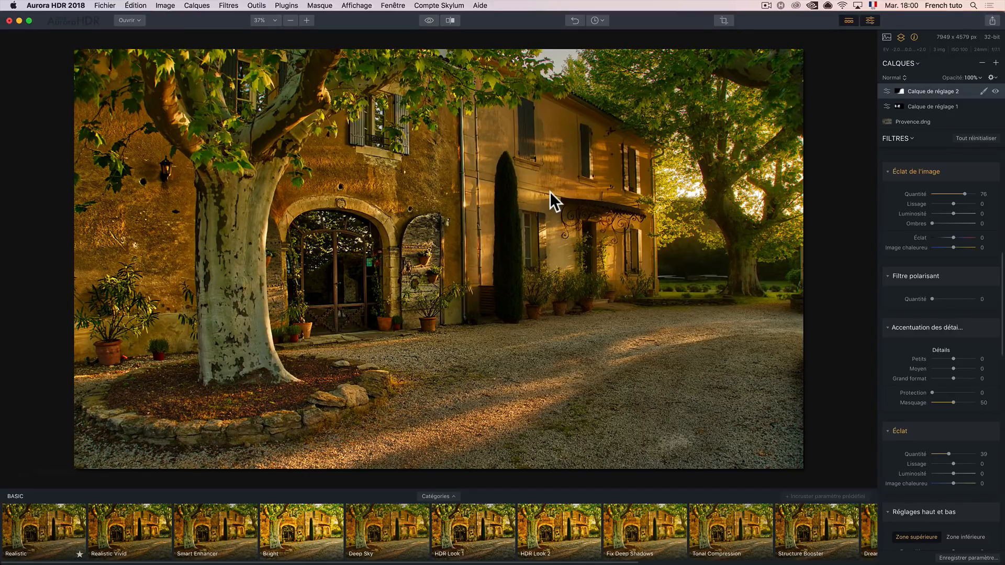
pyautogui.click(105, 7)
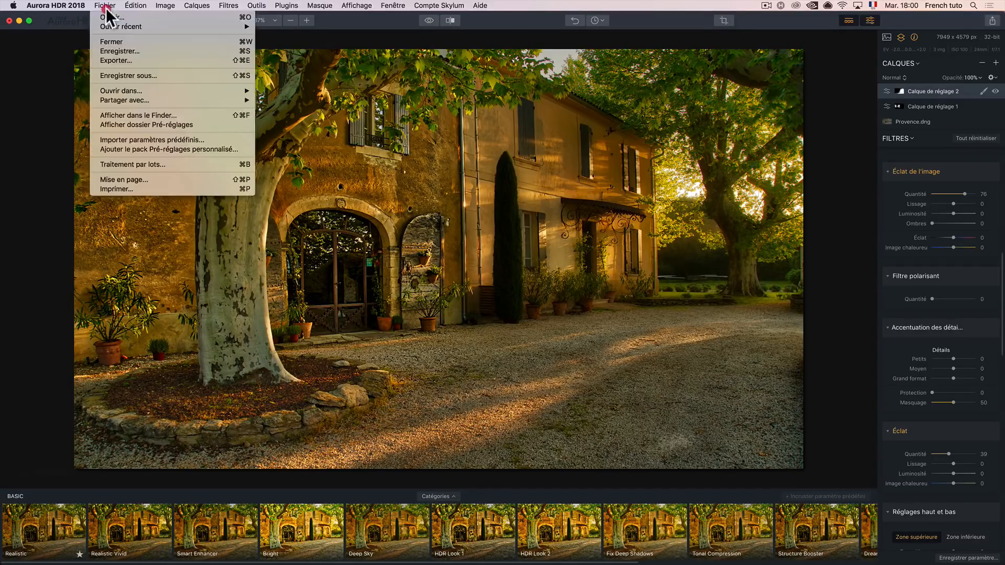
pyautogui.click(157, 52)
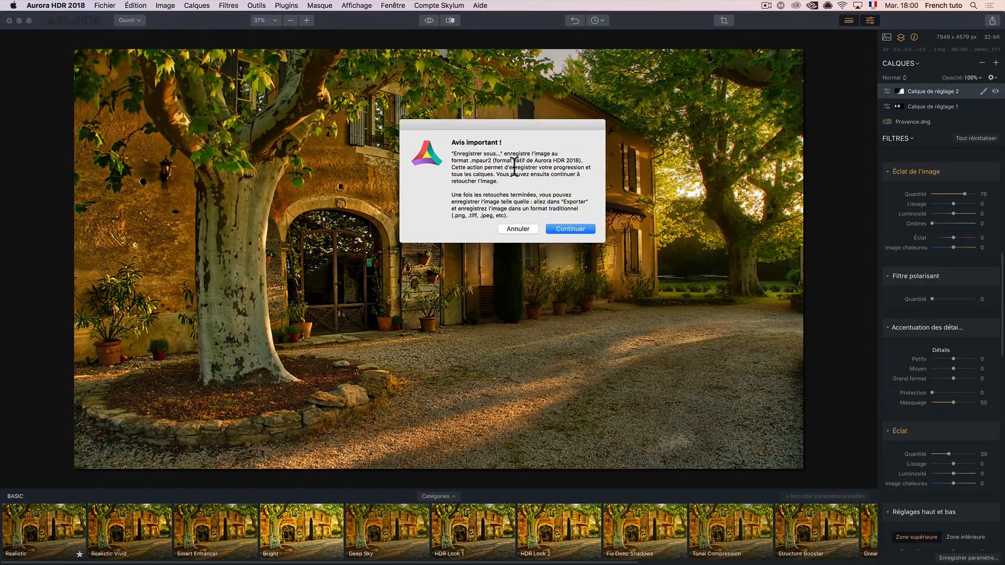
pyautogui.click(566, 228)
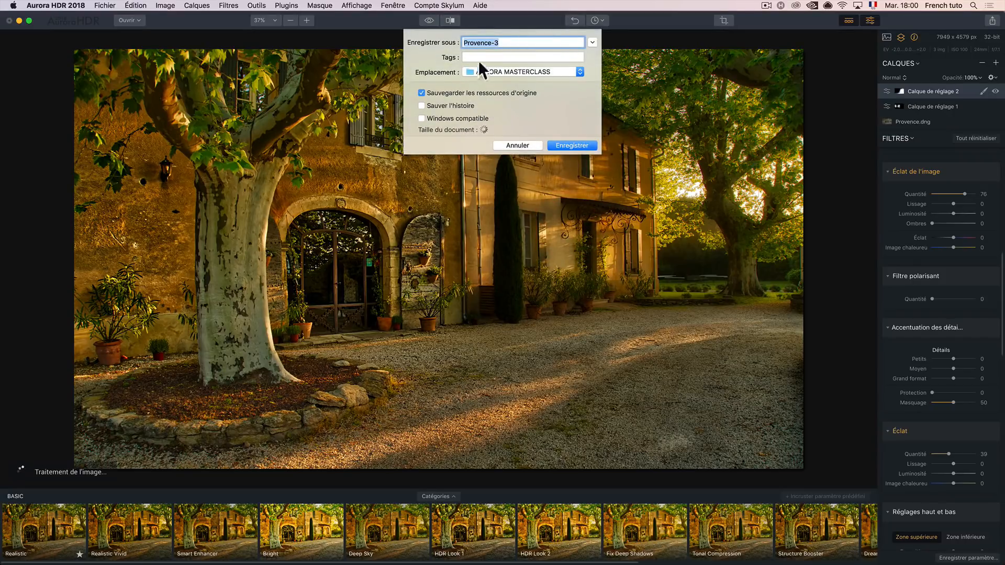
pyautogui.click(525, 145)
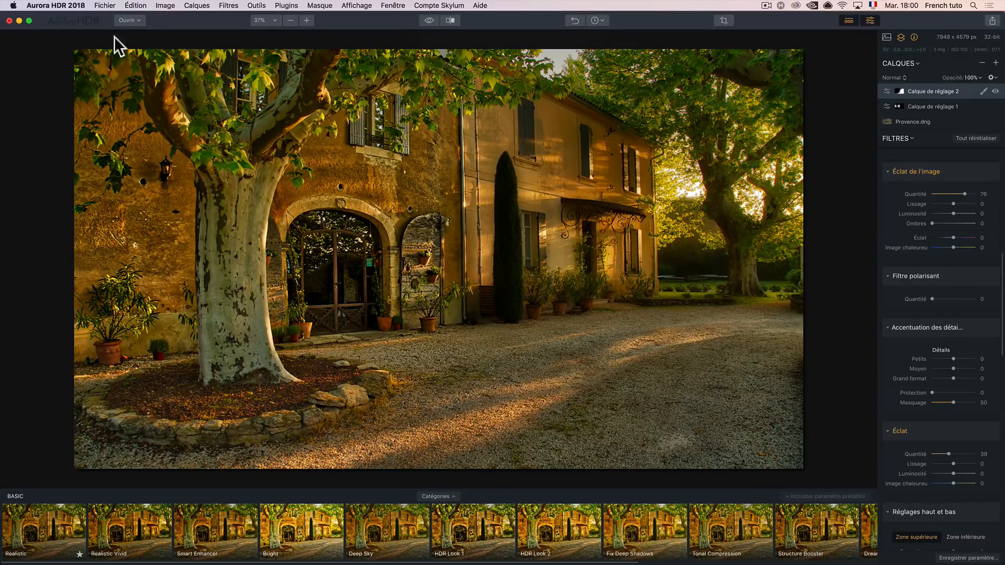
# - Set up an image export in JPEG format, resized by Bord long to 2500
pyautogui.click(104, 5)
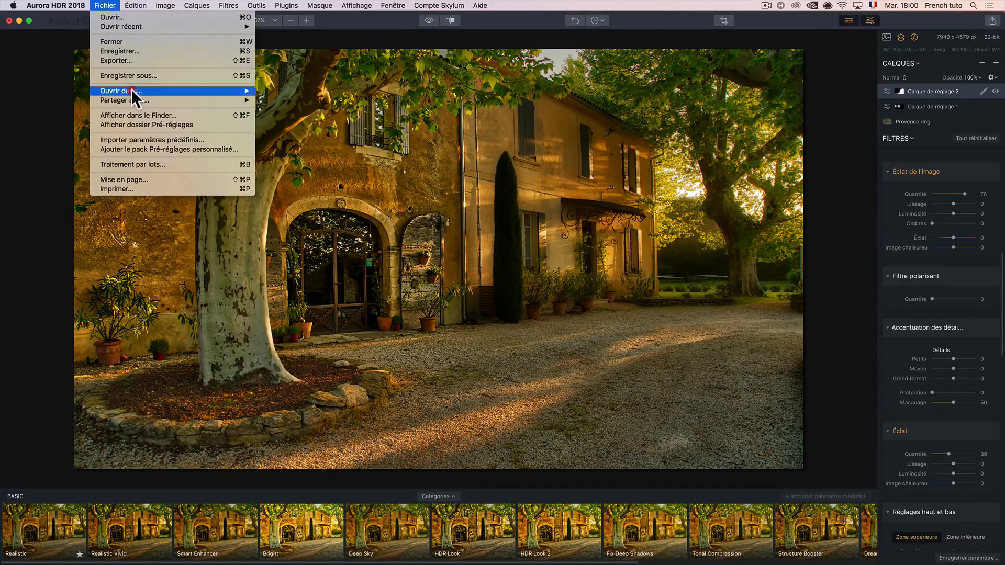
pyautogui.moveTo(131, 90)
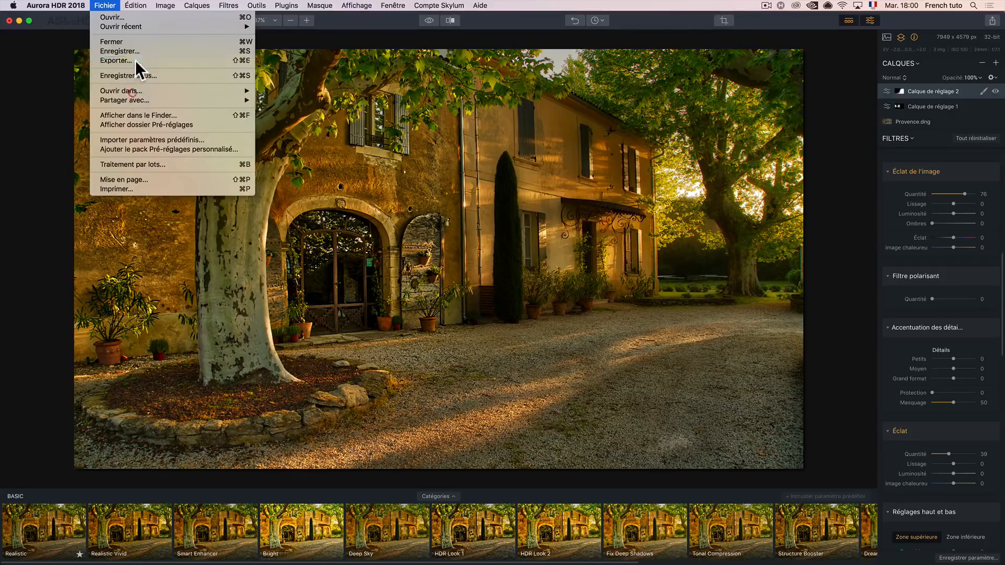
pyautogui.click(135, 61)
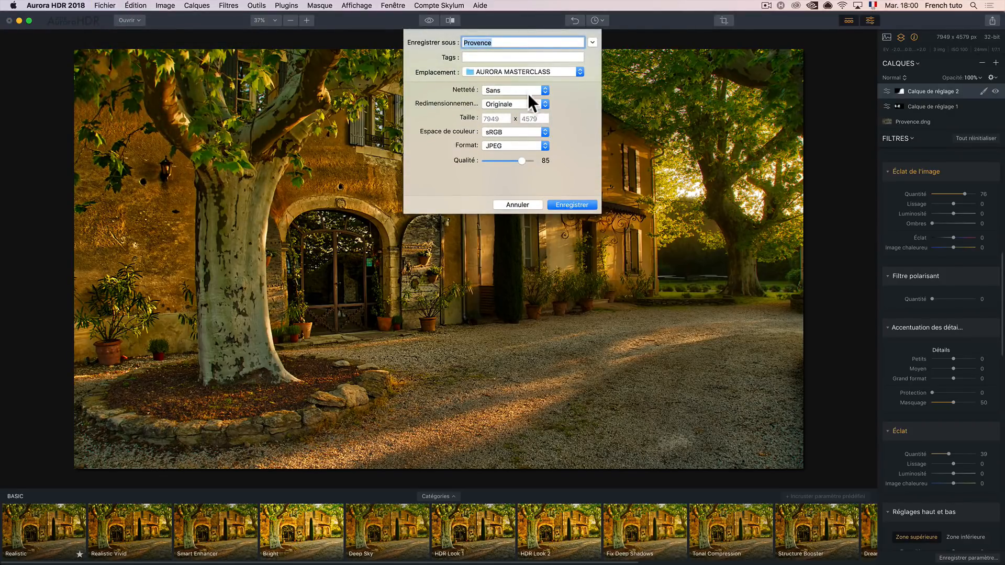
pyautogui.click(504, 103)
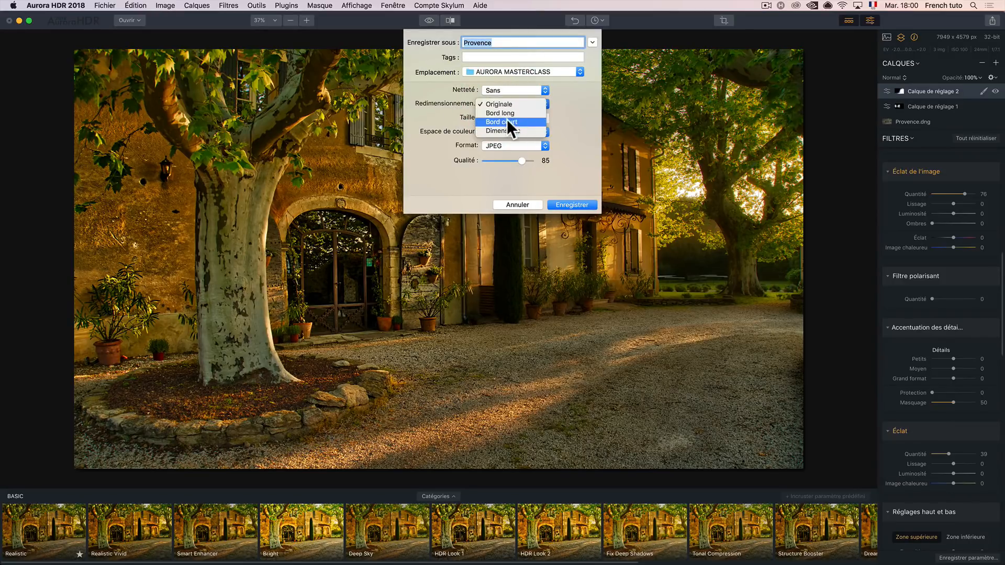
pyautogui.click(572, 115)
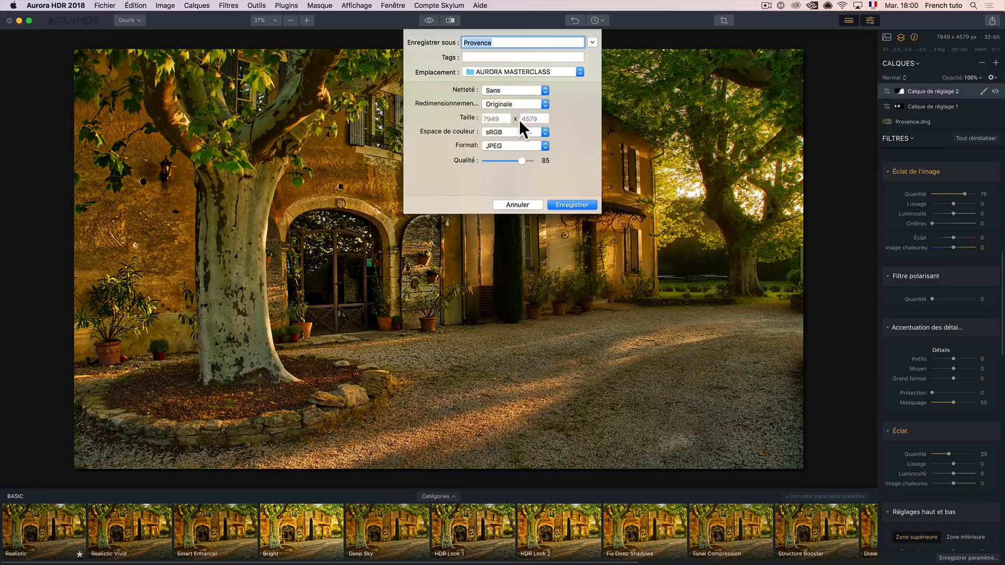
pyautogui.click(512, 103)
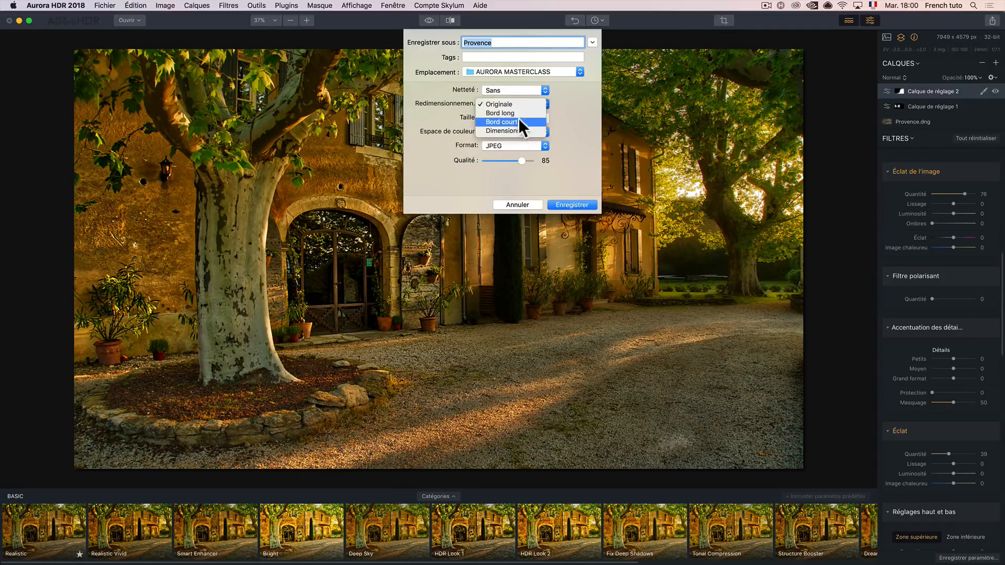
pyautogui.click(517, 114)
pyautogui.doubleClick(539, 117)
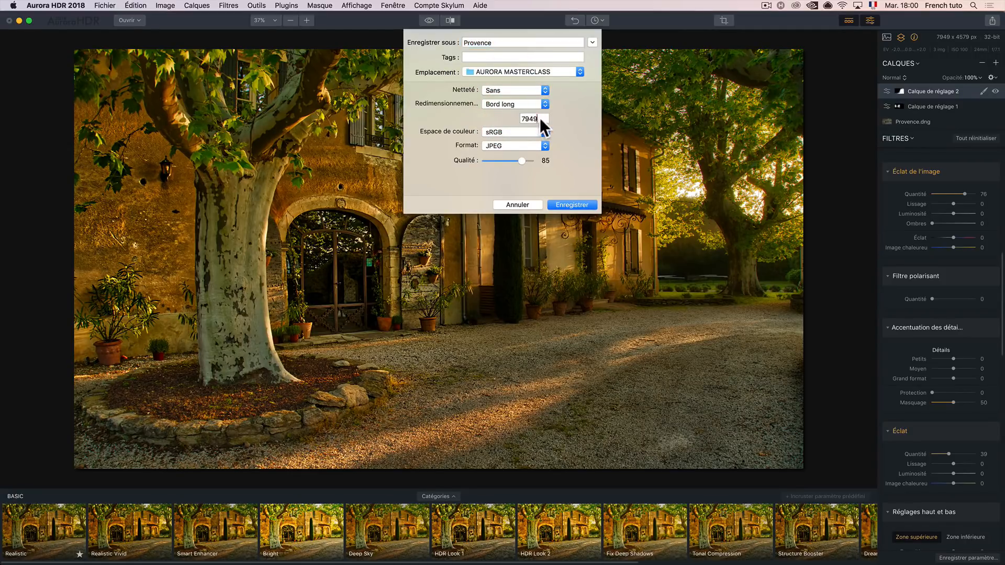
pyautogui.write('2500')
pyautogui.click(507, 145)
pyautogui.click(508, 146)
# - Create a folder named Prijets finaux inside AURORA MASTERCLASS and export the Provence image into it
pyautogui.click(592, 42)
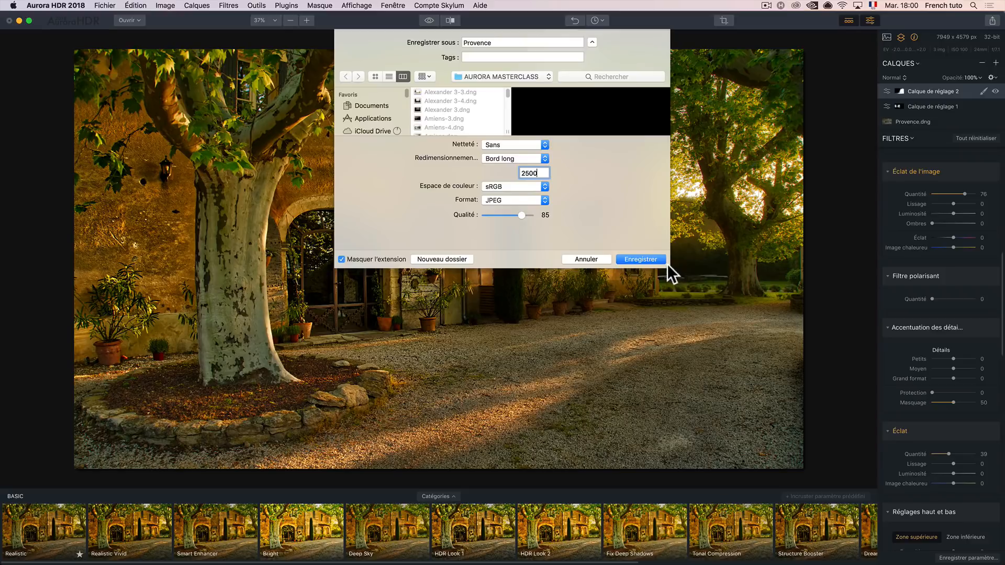
pyautogui.click(449, 256)
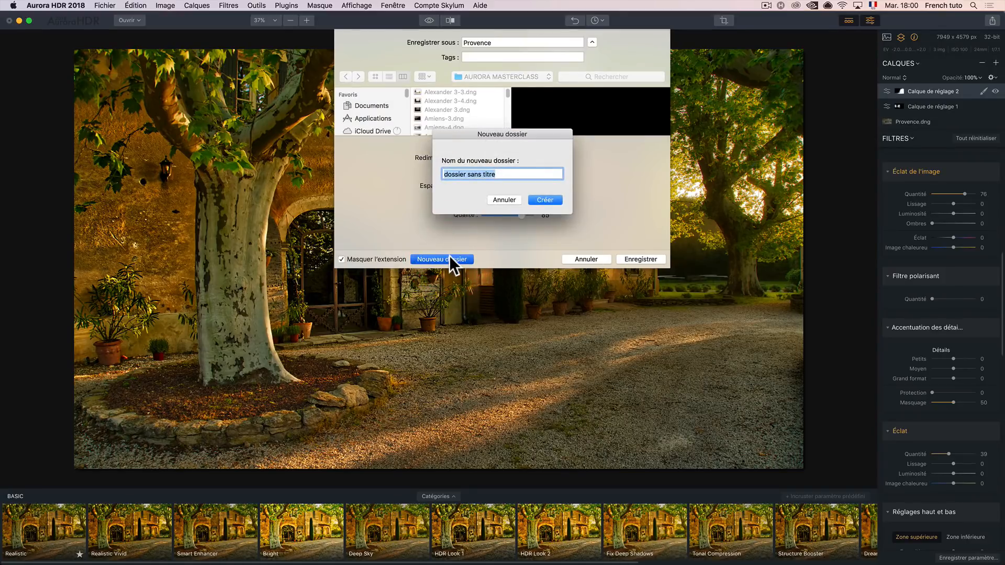
pyautogui.write('Prijets finaux')
pyautogui.press('Return')
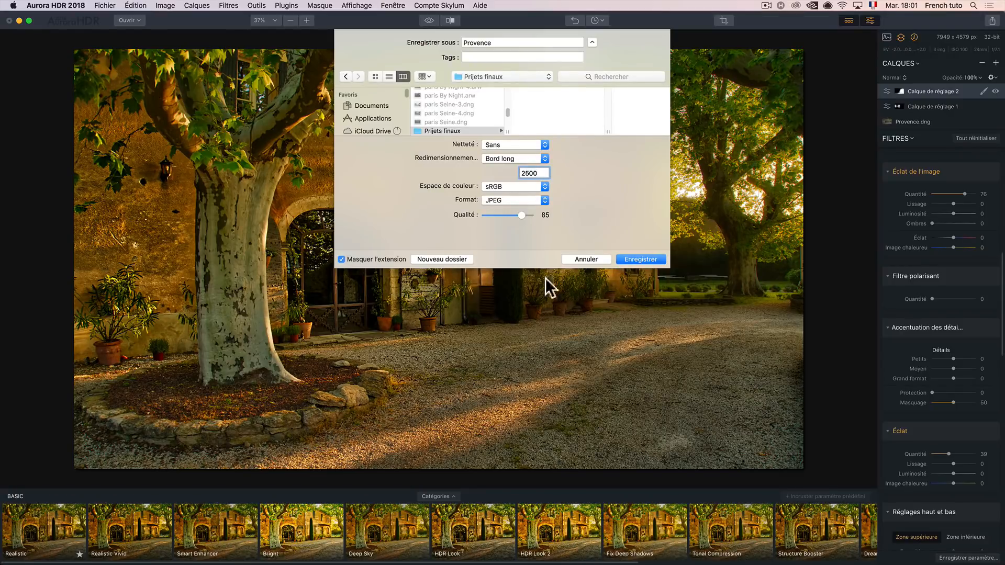
pyautogui.click(641, 257)
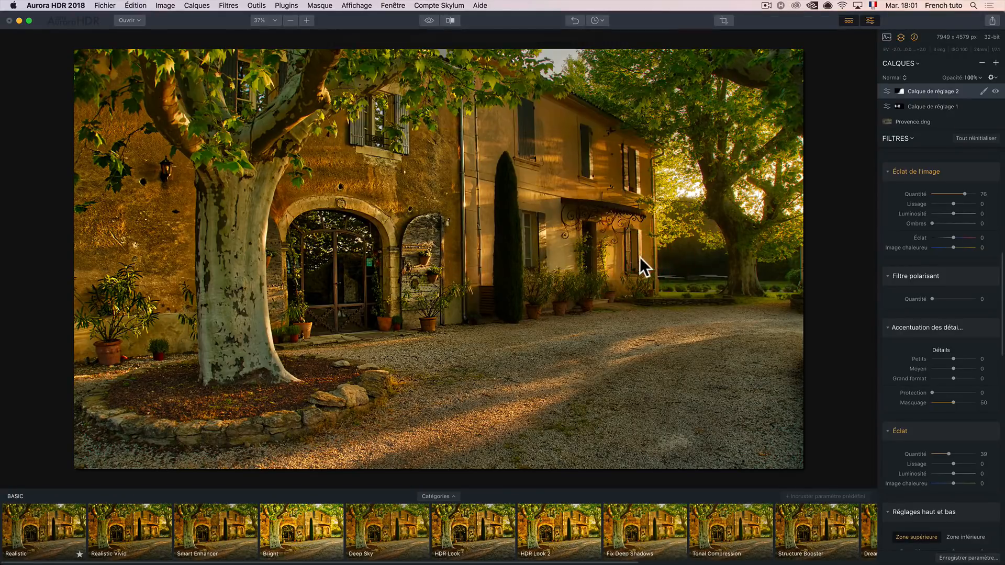